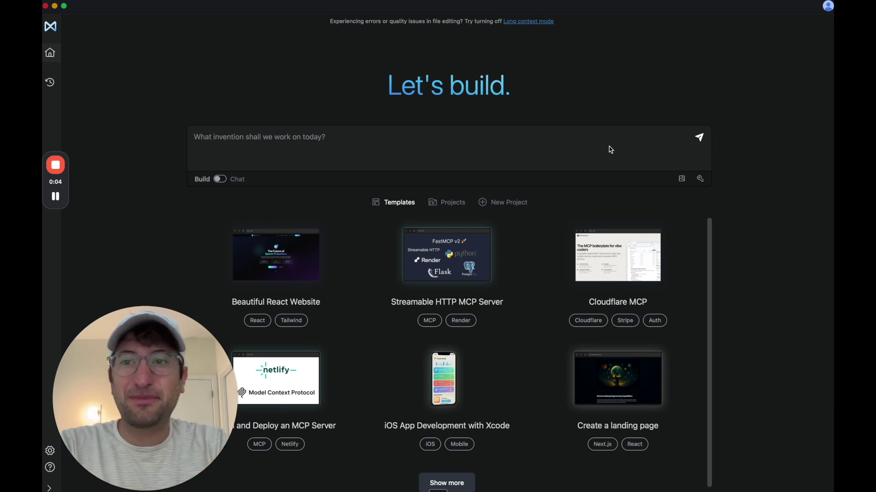
# Step: In Memex settings, check Secrets and Add Custom Server, then show the MCP Server Directory
pyautogui.click(50, 452)
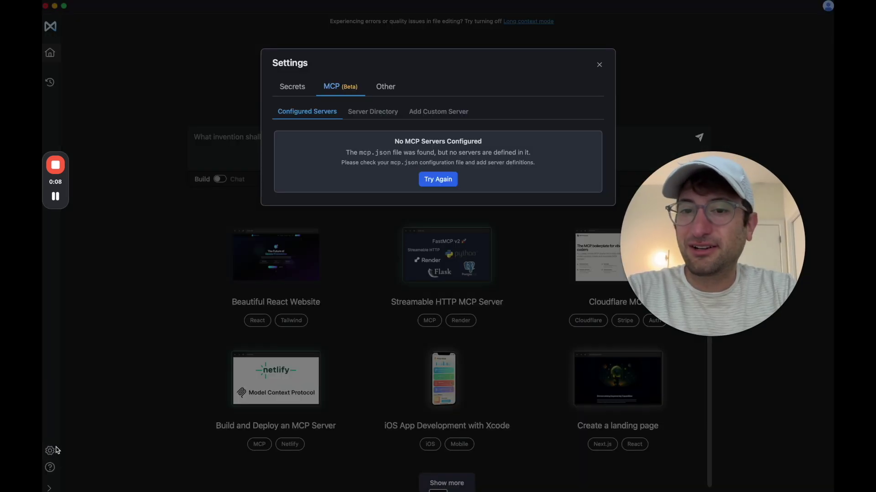
pyautogui.click(304, 91)
pyautogui.click(342, 90)
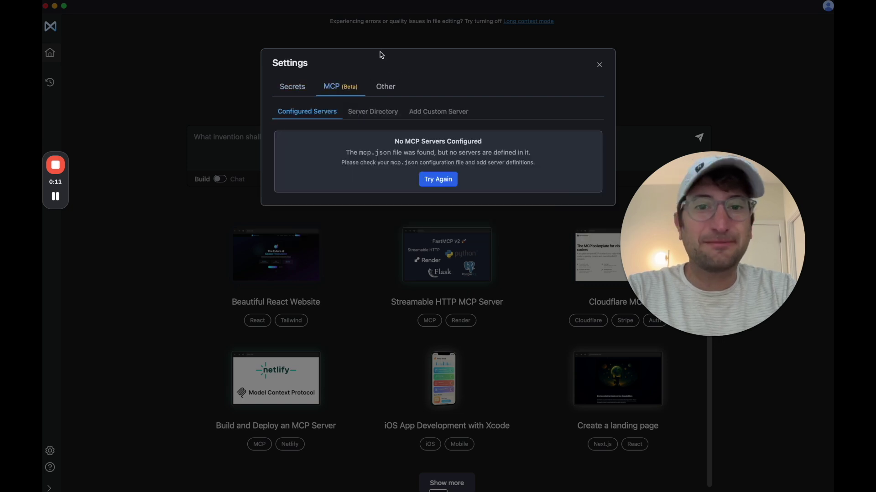
pyautogui.click(373, 113)
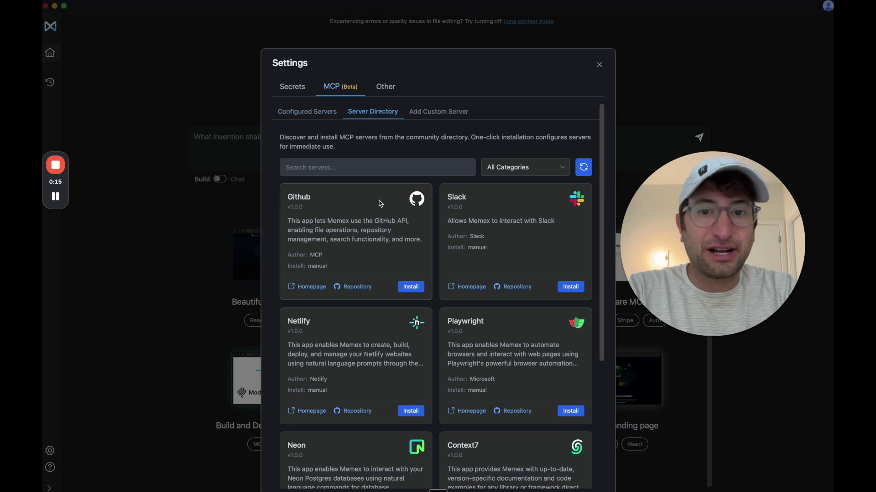
pyautogui.scroll(-5, 380, 199)
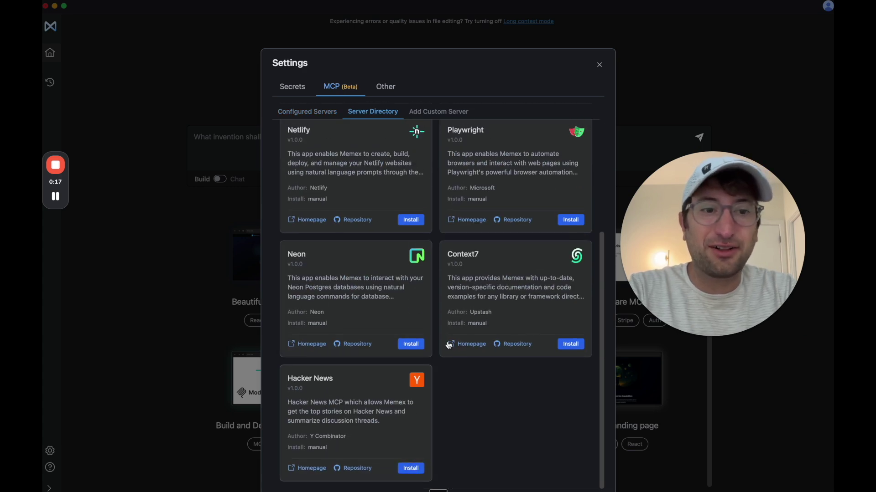
pyautogui.scroll(3, 449, 345)
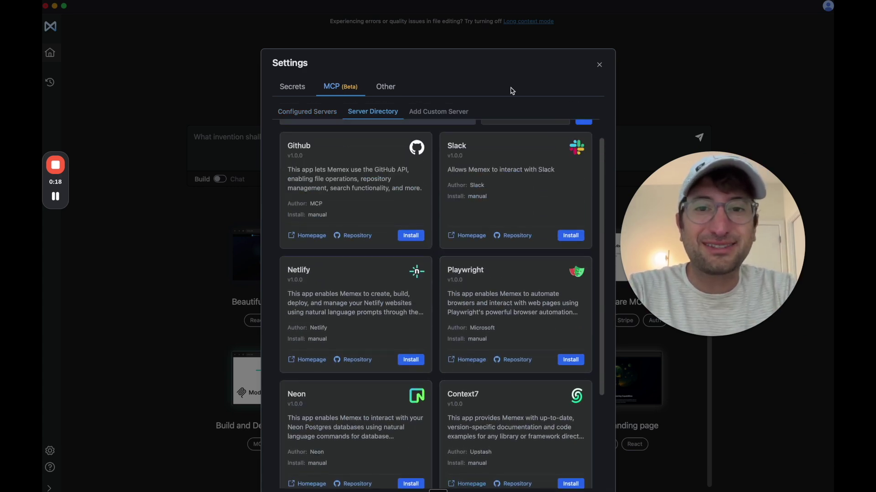
pyautogui.click(444, 114)
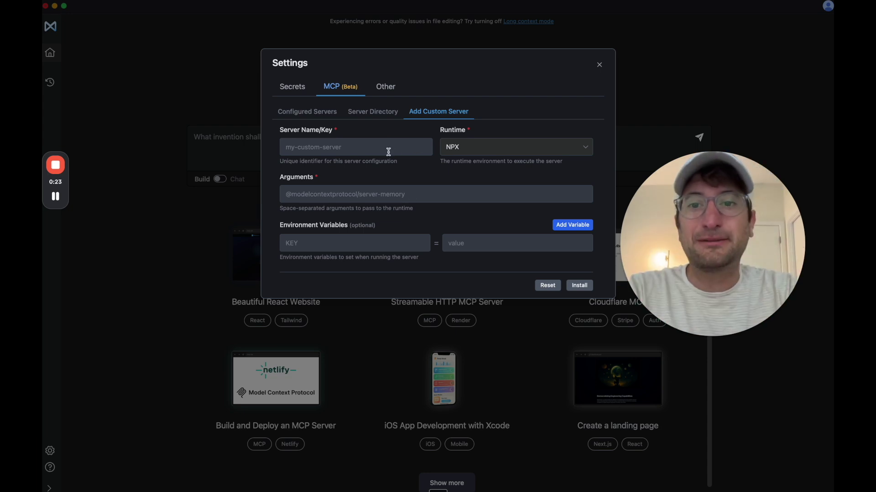
pyautogui.click(372, 111)
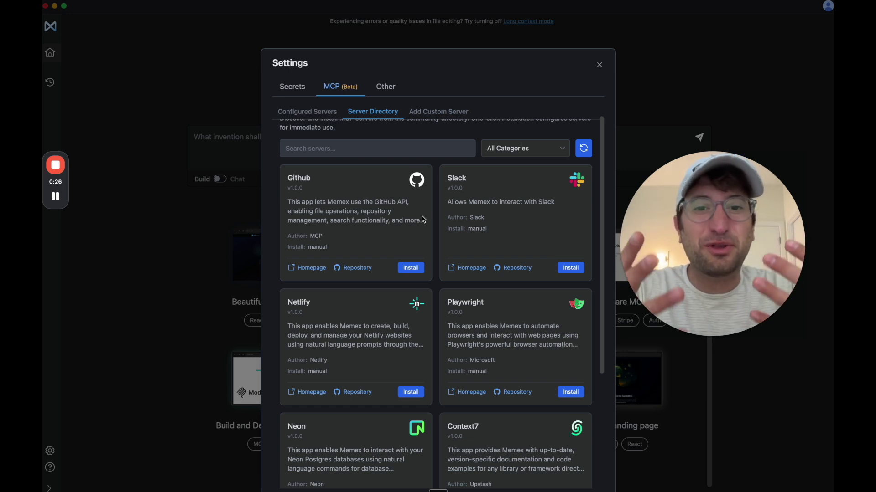
pyautogui.scroll(-3, 422, 219)
pyautogui.scroll(-2, 396, 232)
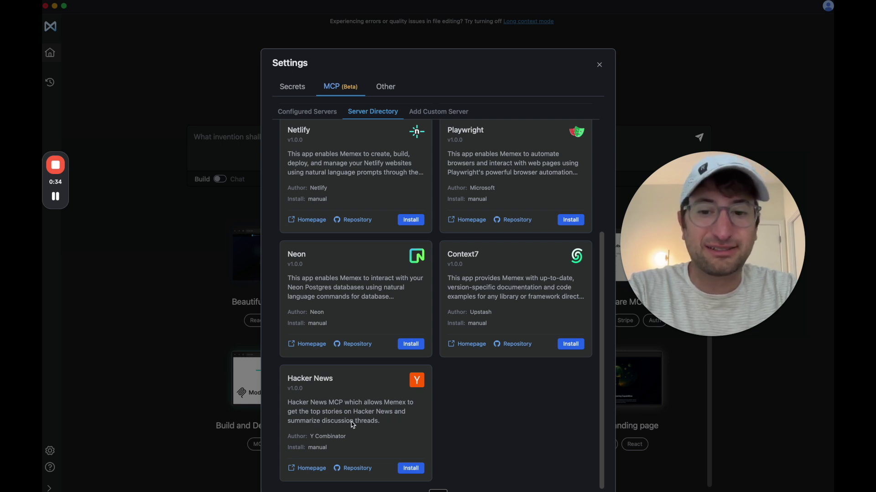
# Step: Install the Hacker News server, confirm the hn server's four enabled tools, then exit settings
pyautogui.click(410, 469)
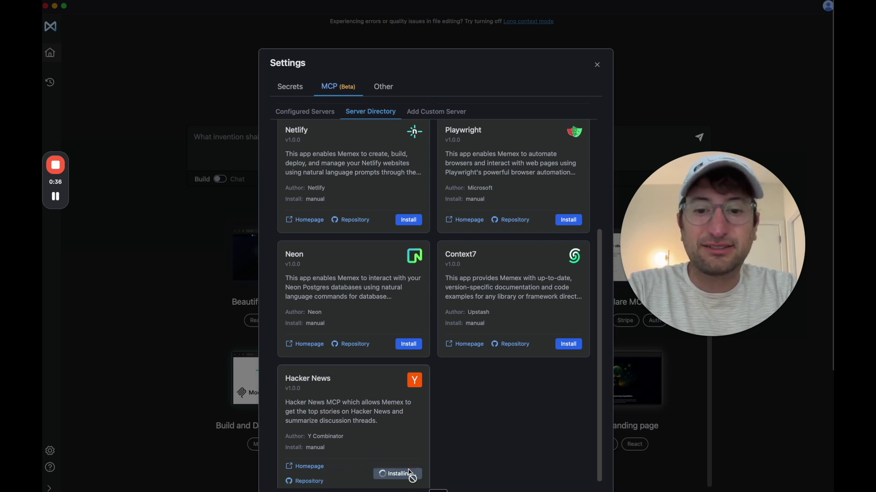
pyautogui.scroll(-1, 374, 423)
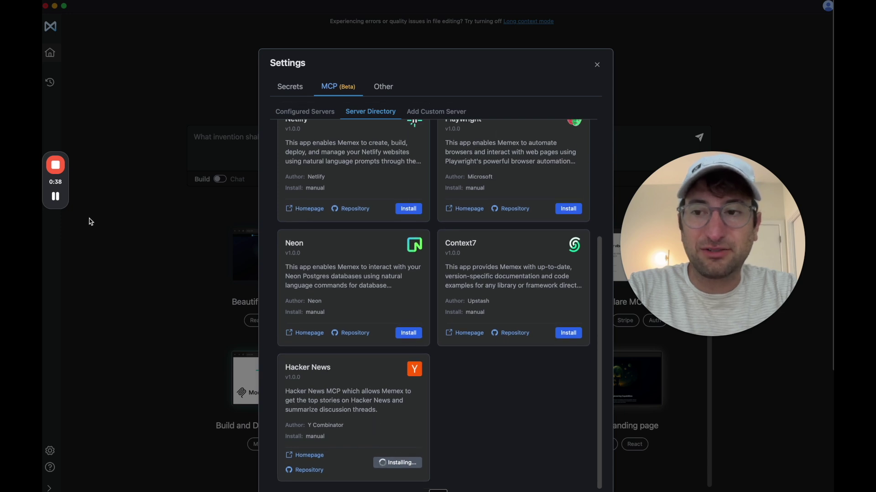
pyautogui.click(367, 114)
pyautogui.click(303, 114)
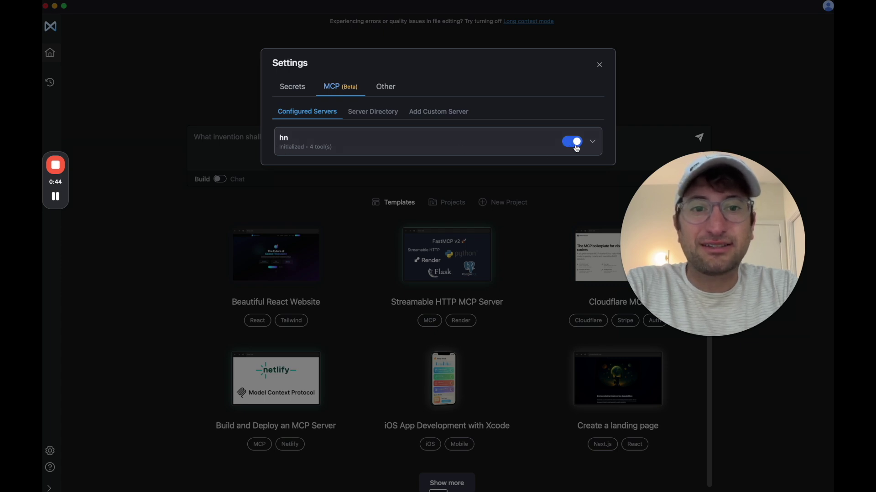
pyautogui.click(592, 143)
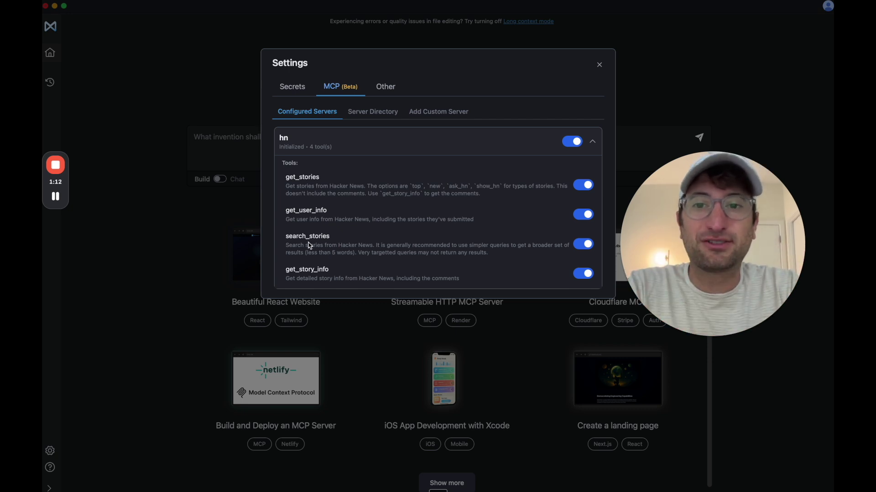
pyautogui.press('Escape')
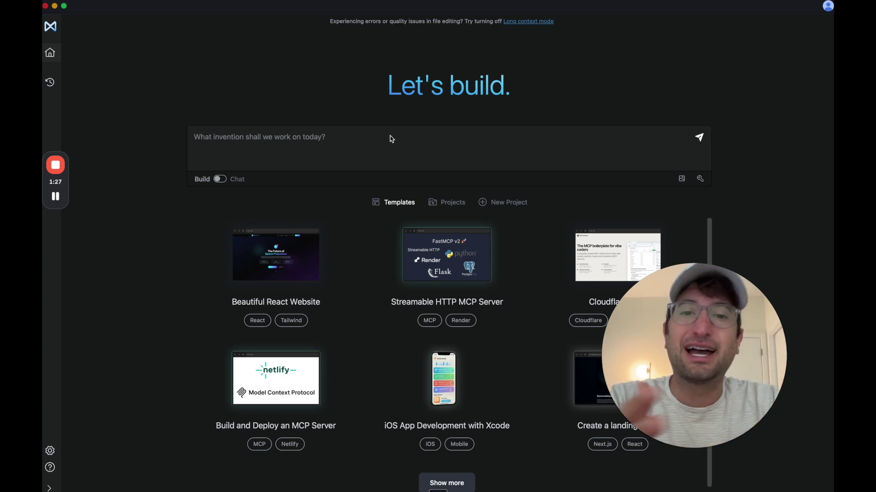
# Step: Begin a prompt asking 'What are the top 3 stories on Hacker news right now?'
pyautogui.click(300, 137)
pyautogui.write('What are the top ')
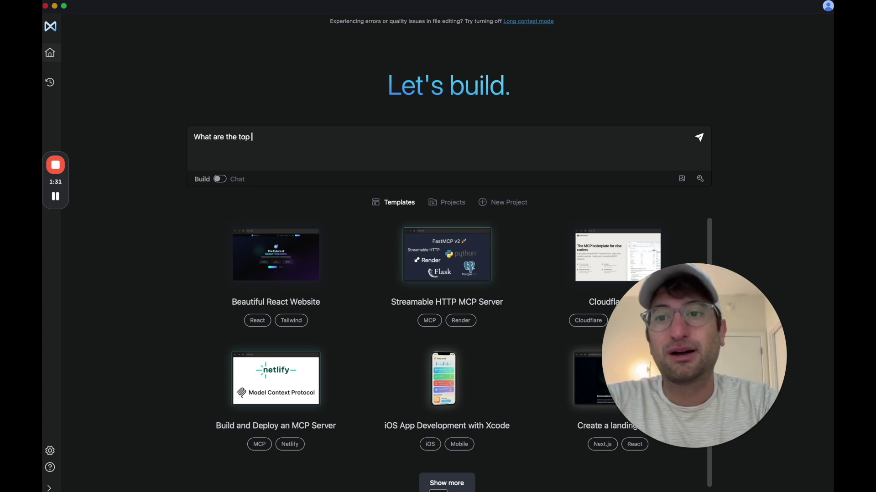
pyautogui.write('3 stories on Hacker ne')
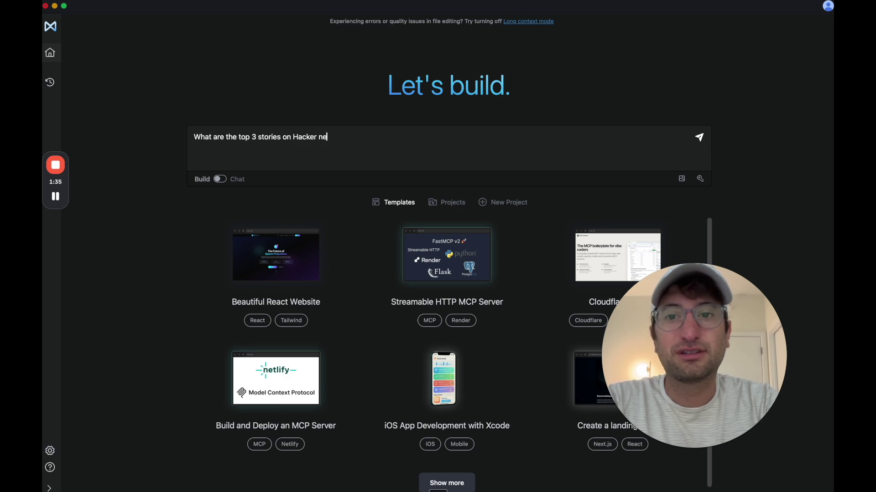
pyautogui.write('?')
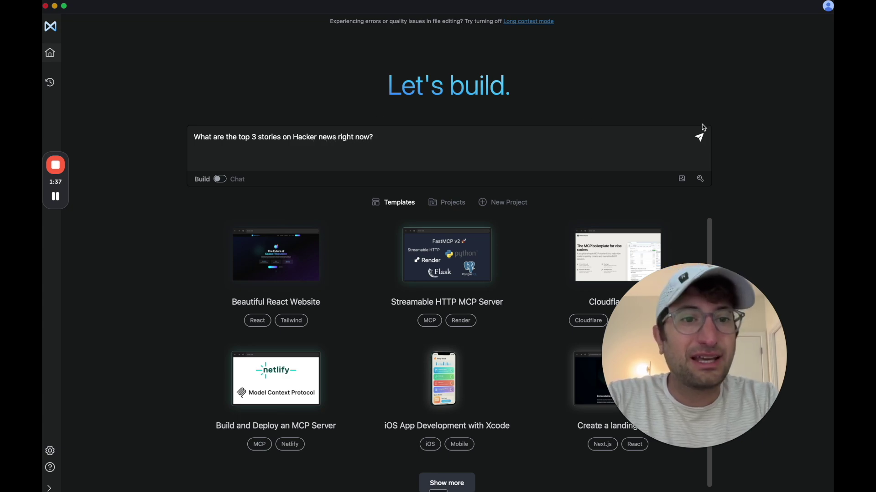
# Step: Send the Hacker News question, collapse the get_stories output, and compare with the live front page
pyautogui.click(698, 137)
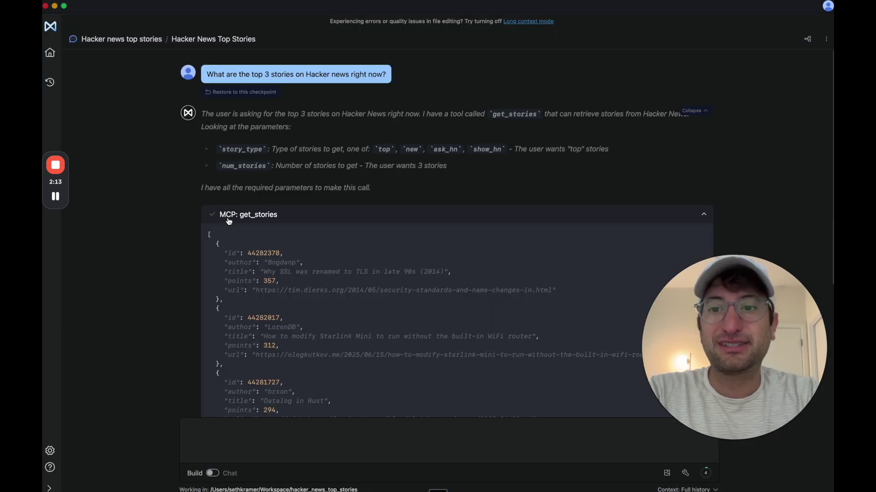
pyautogui.click(244, 216)
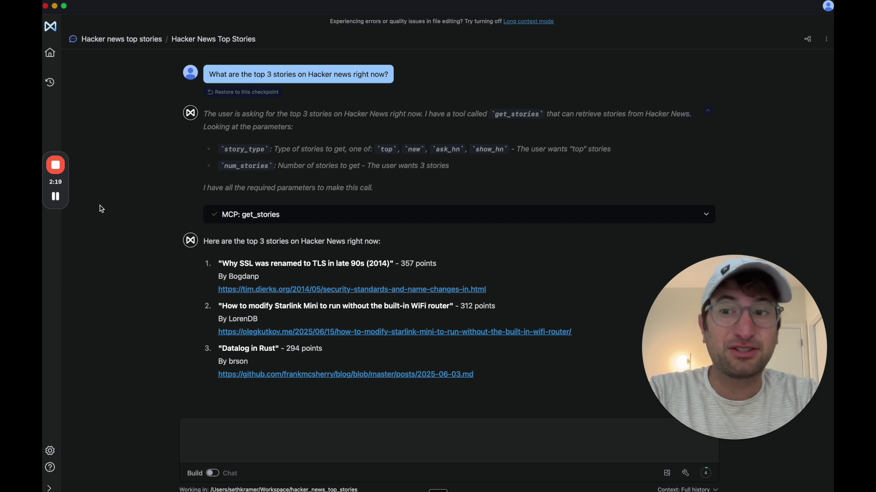
pyautogui.press('super+Tab')
pyautogui.press('super+Tab')
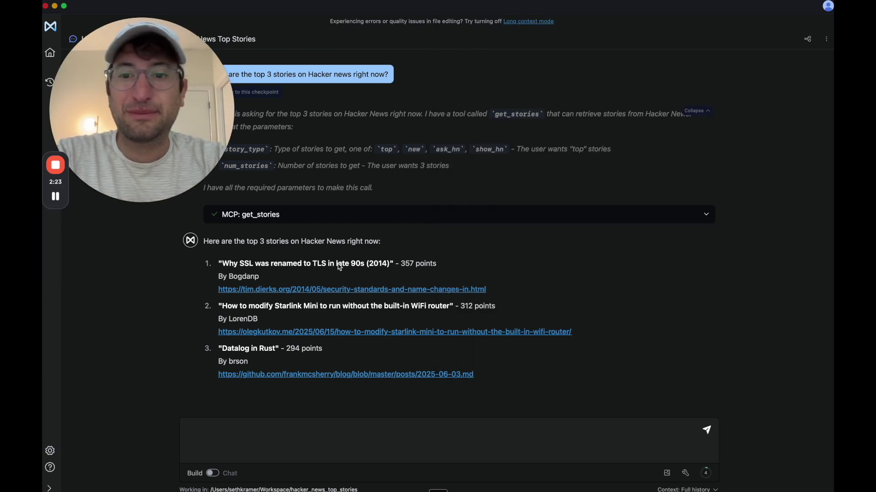
pyautogui.press('super+Tab')
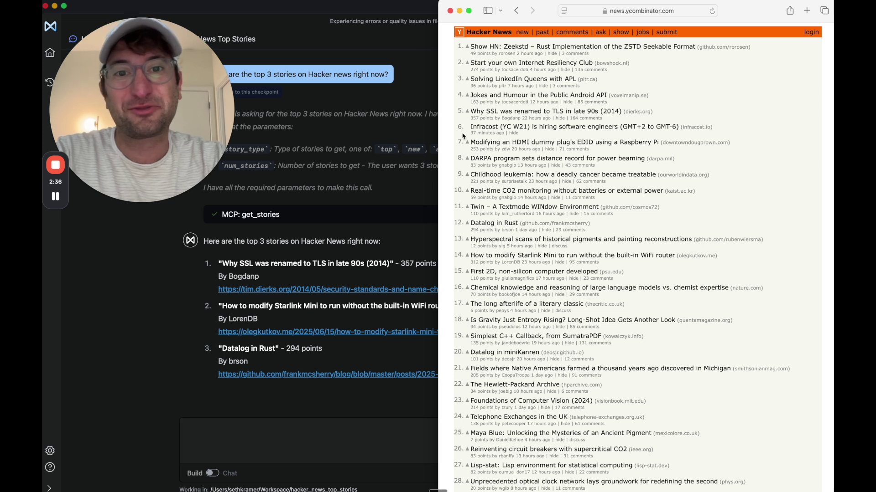
# Step: Bring the Memex window back in front of the Safari Hacker News page
pyautogui.click(229, 279)
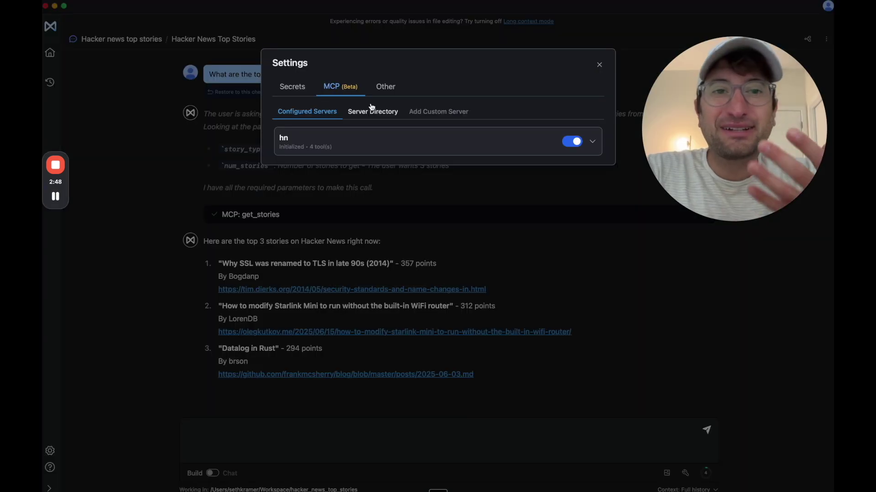
# Step: Start the Netlify MCP server install from the Server Directory
pyautogui.click(372, 111)
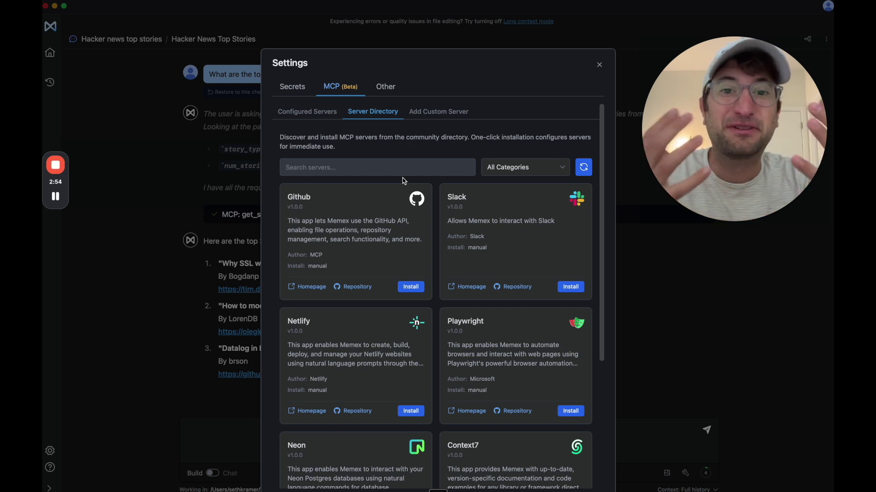
pyautogui.scroll(-1, 383, 232)
pyautogui.scroll(-2, 366, 287)
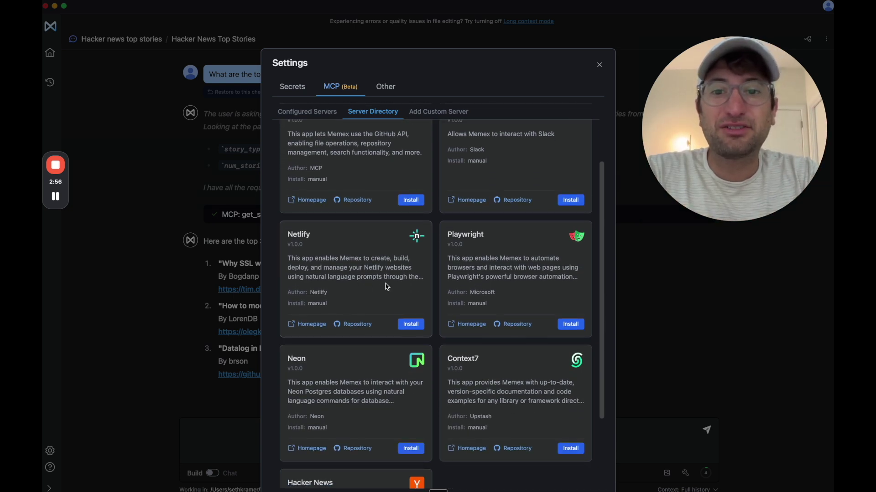
pyautogui.click(409, 326)
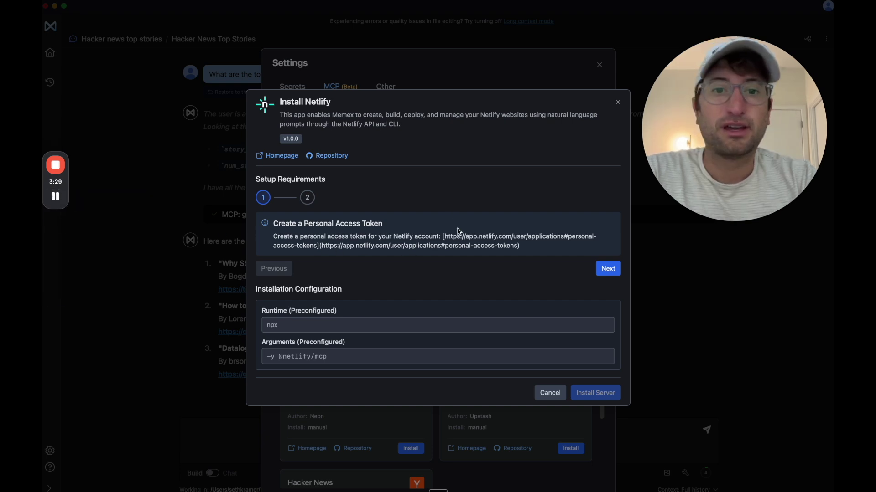
# Step: Paste the Netlify personal access token and complete the Netlify server installation
pyautogui.click(608, 269)
pyautogui.click(332, 253)
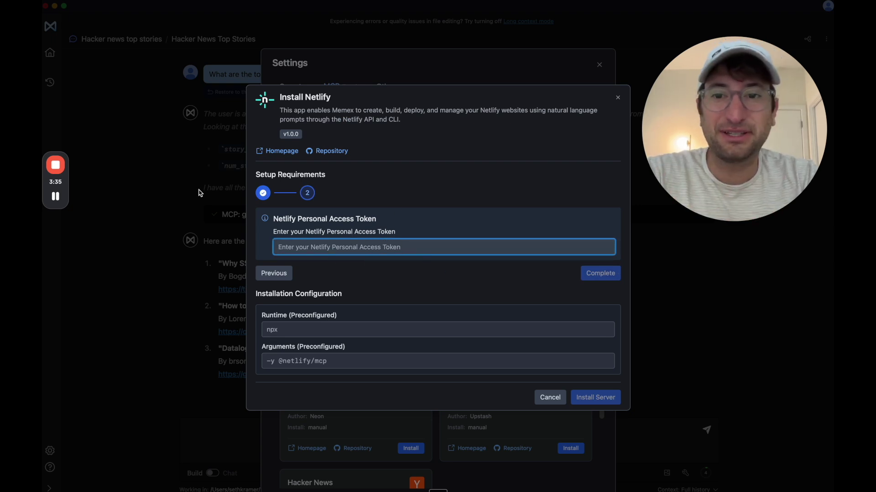
pyautogui.press('super+v')
pyautogui.click(605, 399)
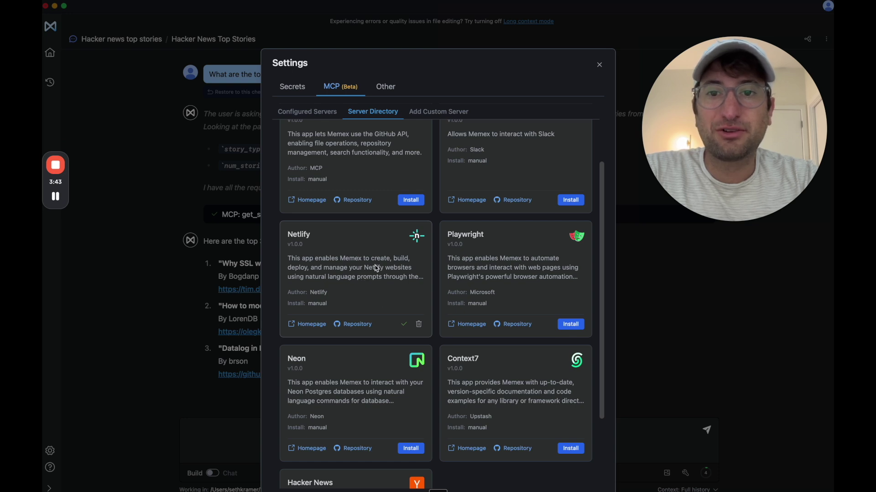
pyautogui.scroll(3, 375, 268)
# Step: Review the netlify server's six tools under Configured Servers, then close Settings
pyautogui.click(317, 112)
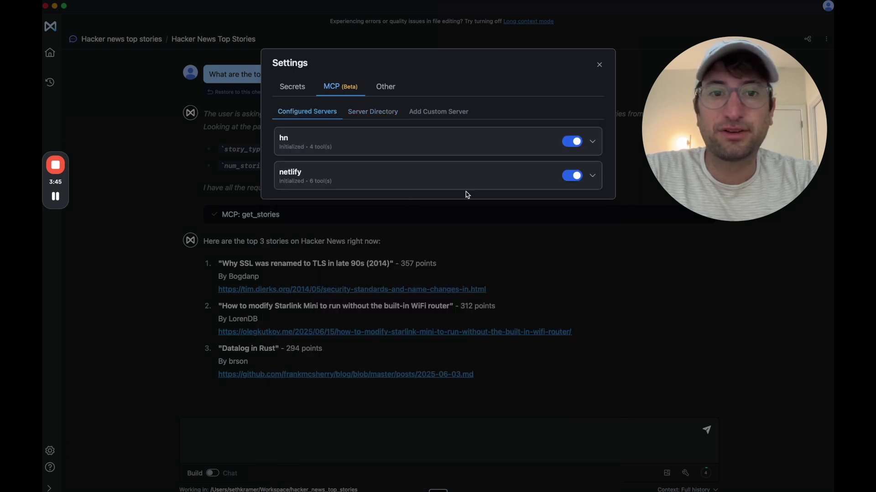
pyautogui.click(592, 177)
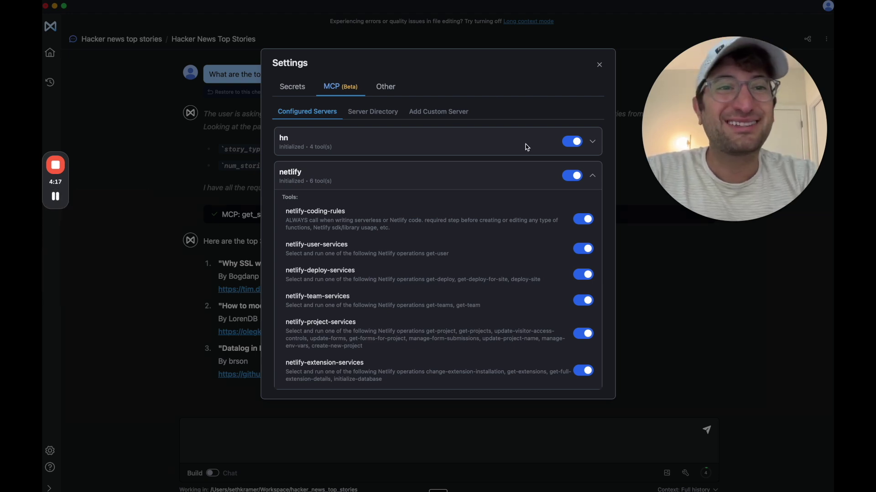
pyautogui.click(599, 65)
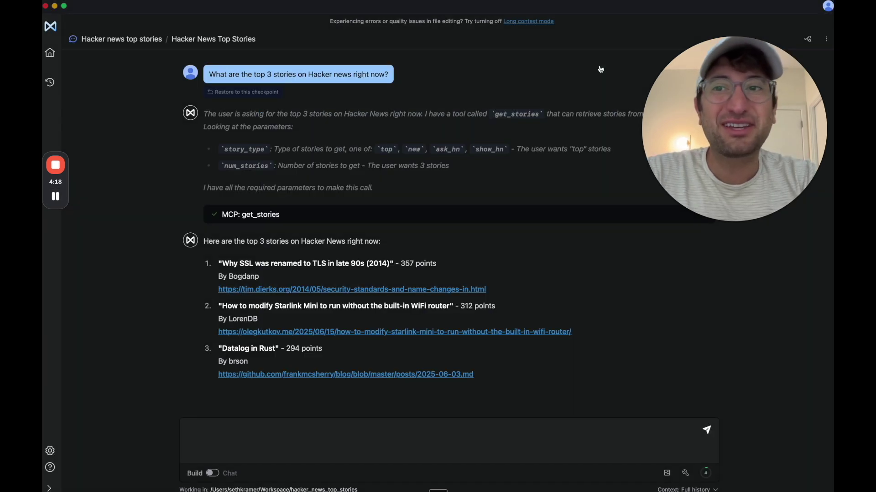
# Step: From Home, use the Create a landing page template to request a sleek Apple-like designer portfolio
pyautogui.click(51, 29)
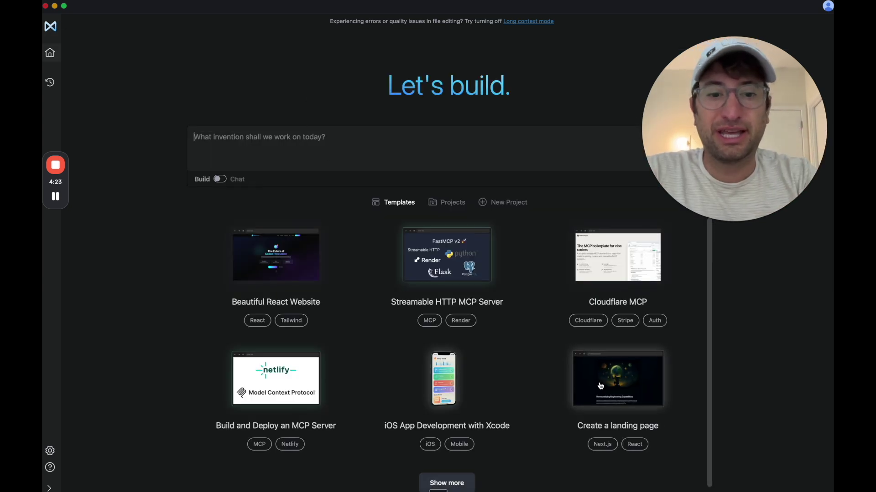
pyautogui.scroll(-1, 588, 383)
pyautogui.click(628, 379)
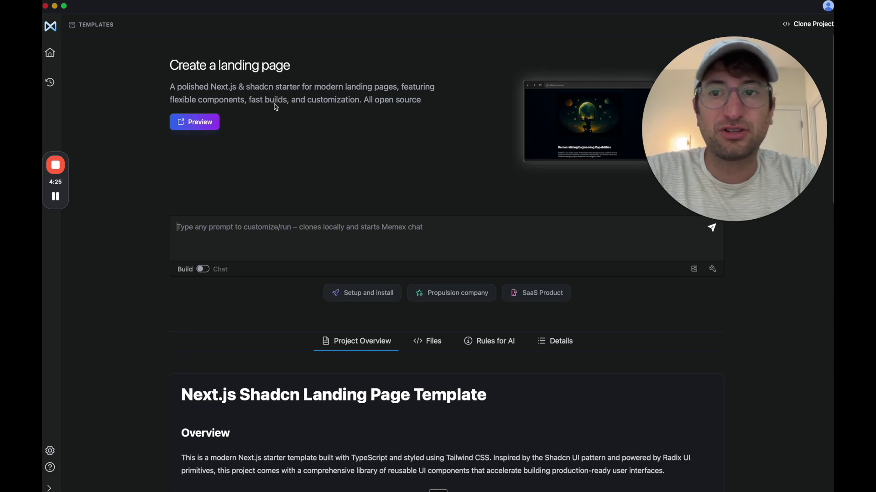
pyautogui.moveTo(706, 145)
pyautogui.mouseDown()
pyautogui.moveTo(672, 144)
pyautogui.moveTo(705, 406)
pyautogui.mouseUp()
pyautogui.scroll(-1, 347, 296)
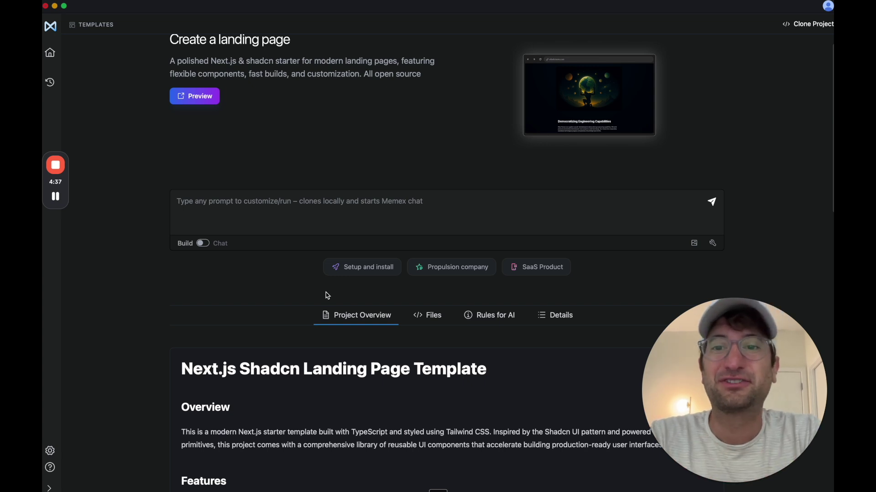
pyautogui.click(182, 203)
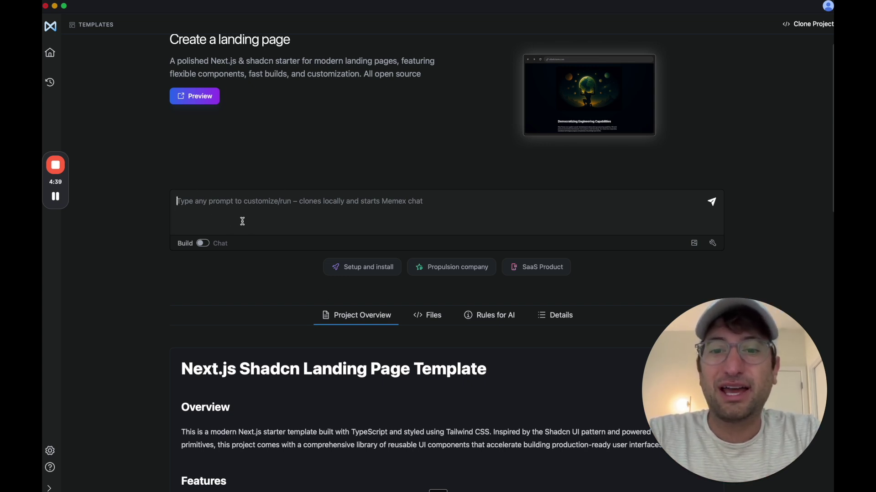
pyautogui.scroll(1, 240, 226)
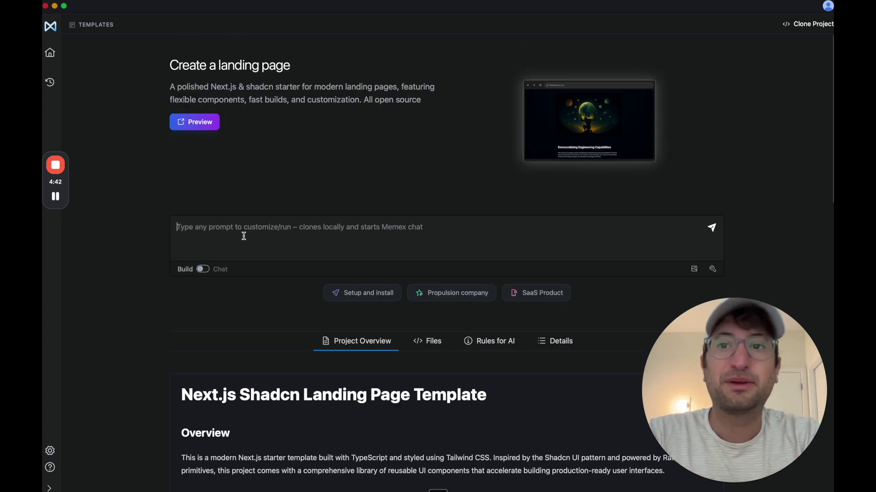
pyautogui.write('A simple portfoilo landing page for a web designer. make it really sleek and apple-')
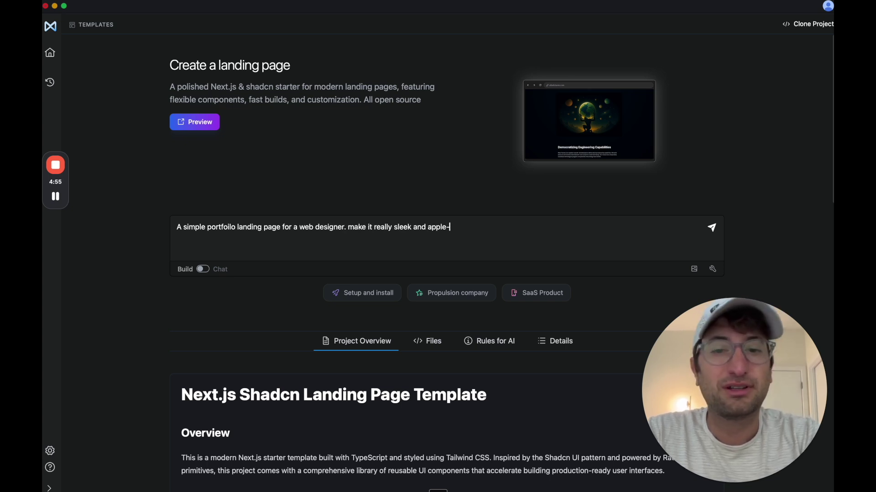
pyautogui.write('.')
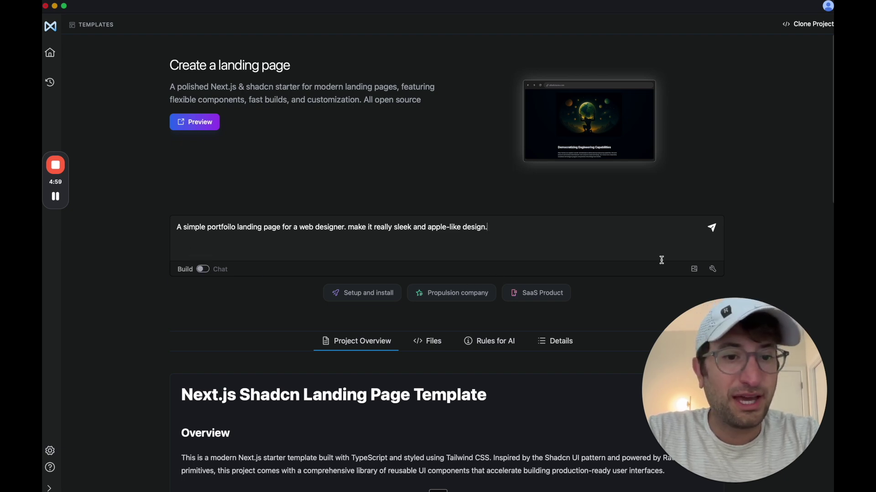
pyautogui.scroll(-2, 664, 260)
pyautogui.scroll(-2, 512, 272)
pyautogui.scroll(3, 710, 180)
pyautogui.click(711, 179)
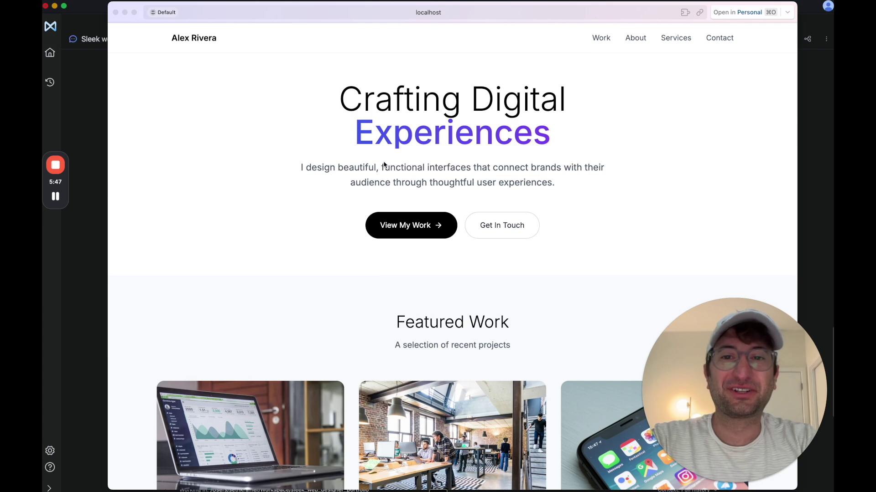
# Step: Narrow the localhost portfolio preview to review its sections, then close it
pyautogui.moveTo(645, 75); pyautogui.dragTo(493, 125)
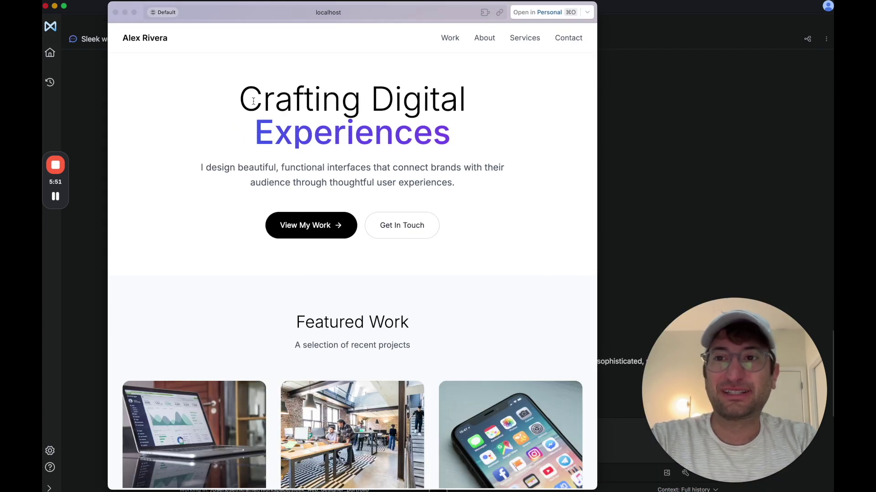
pyautogui.scroll(-5, 285, 159)
pyautogui.scroll(-5, 318, 201)
pyautogui.scroll(-5, 307, 228)
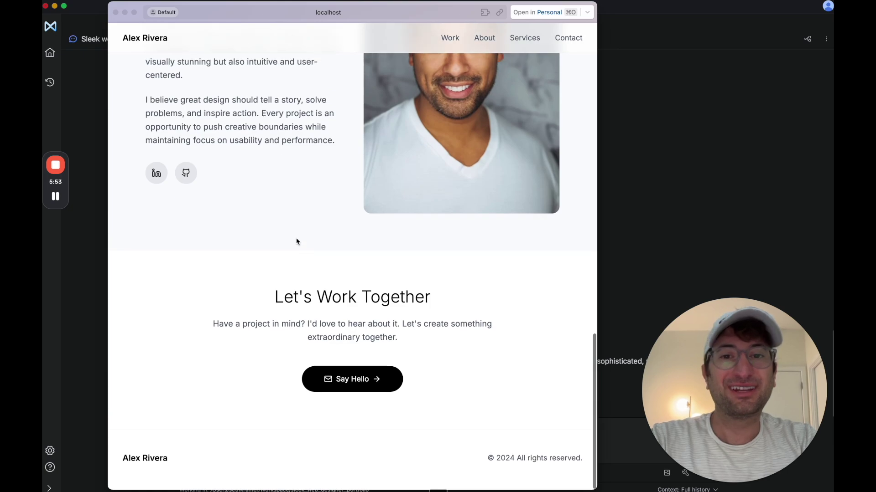
pyautogui.scroll(10, 295, 240)
pyautogui.scroll(5, 297, 241)
pyautogui.scroll(-5, 351, 244)
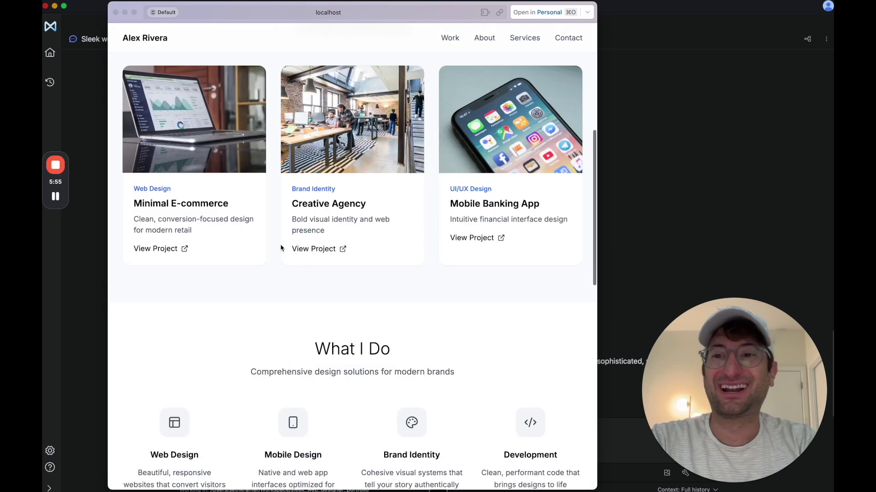
pyautogui.scroll(5, 270, 233)
pyautogui.scroll(-5, 287, 246)
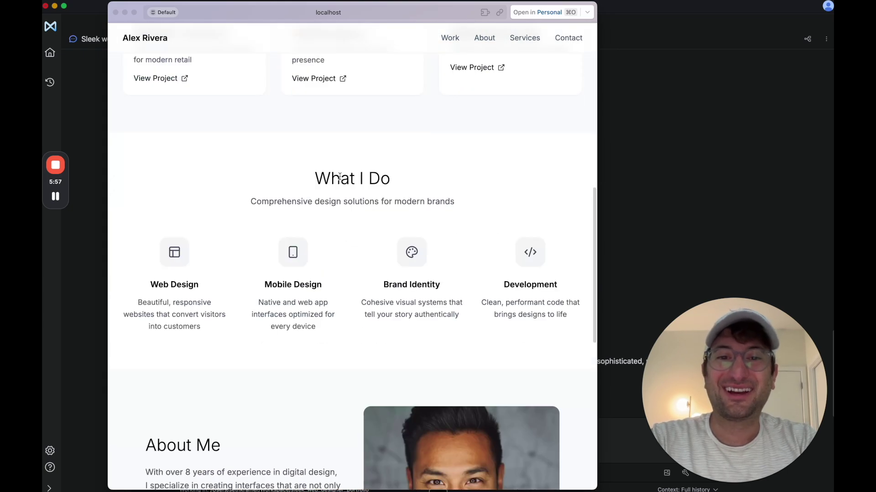
pyautogui.scroll(-5, 296, 259)
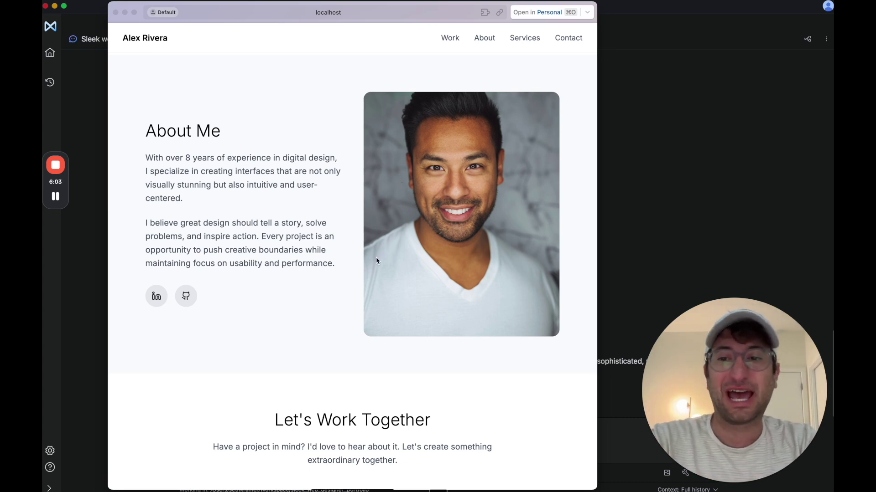
pyautogui.scroll(-2, 386, 259)
pyautogui.scroll(5, 387, 259)
pyautogui.scroll(15, 411, 206)
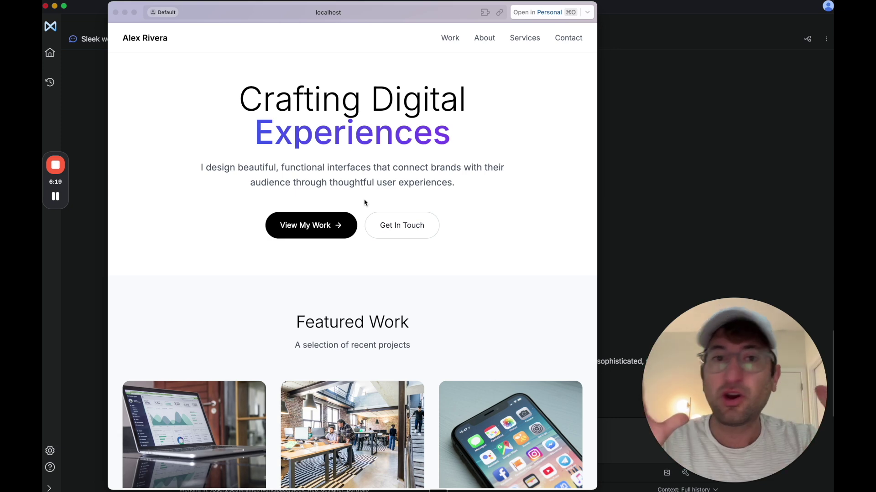
pyautogui.click(663, 227)
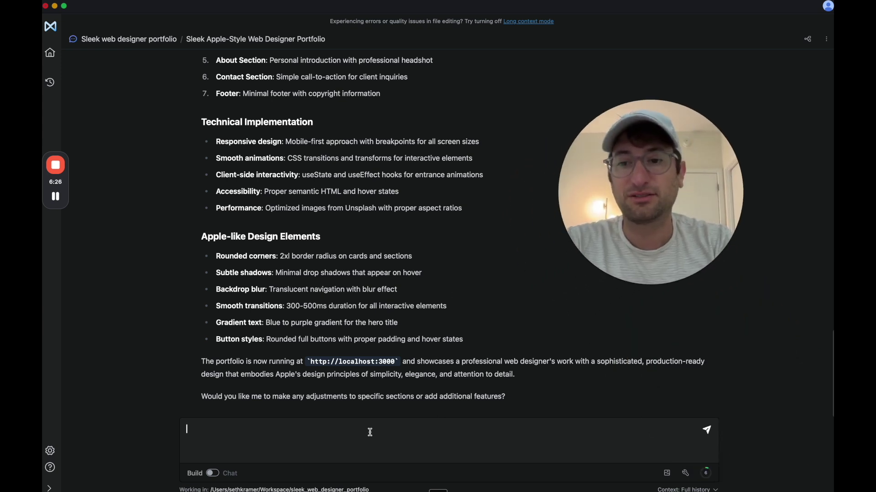
pyautogui.write('Please useNetlify to deplo')
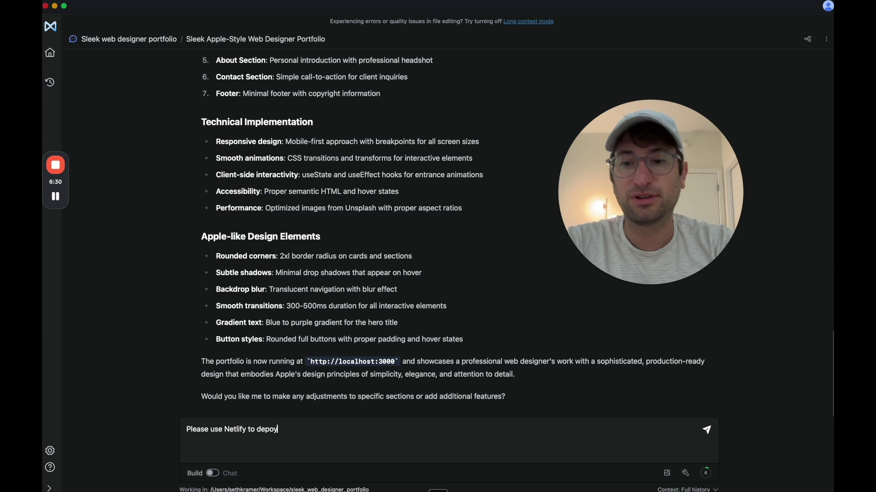
pyautogui.write('y this to the')
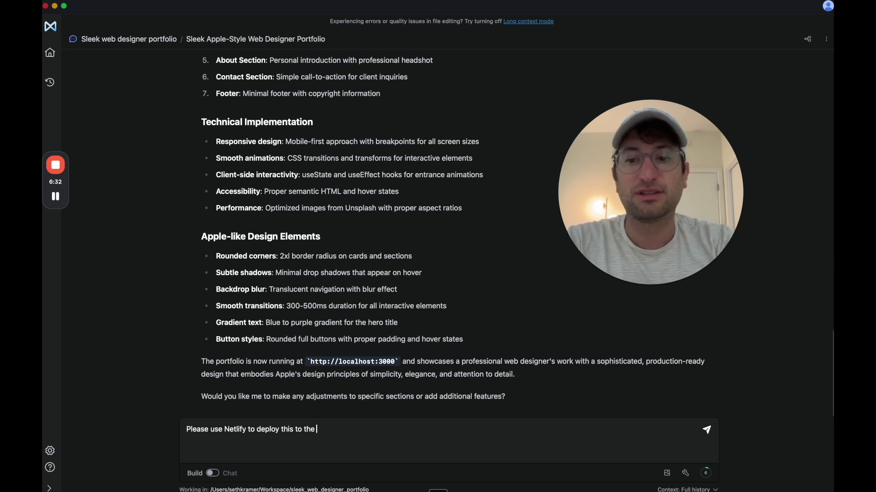
pyautogui.write(' intern')
# Step: Ask the assistant to deploy the portfolio with Netlify, then specifically via the Netlify MCP
pyautogui.press('Return')
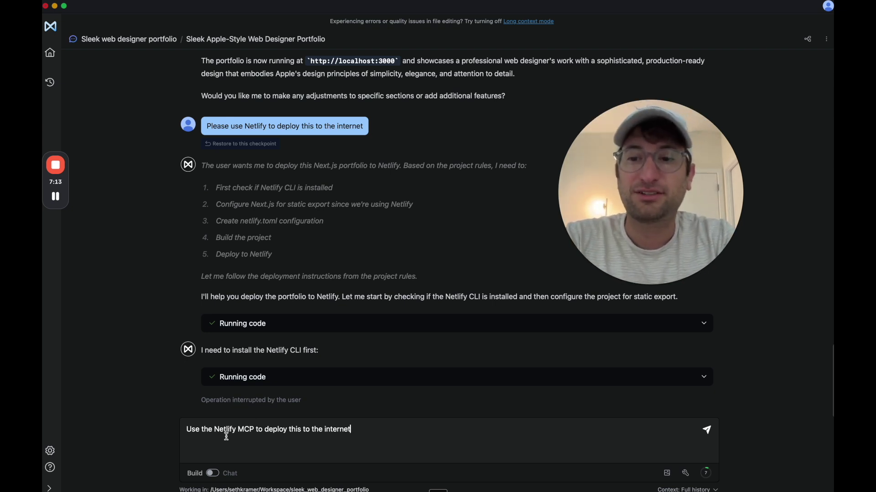
pyautogui.moveTo(187, 430); pyautogui.dragTo(256, 430)
pyautogui.click(259, 429)
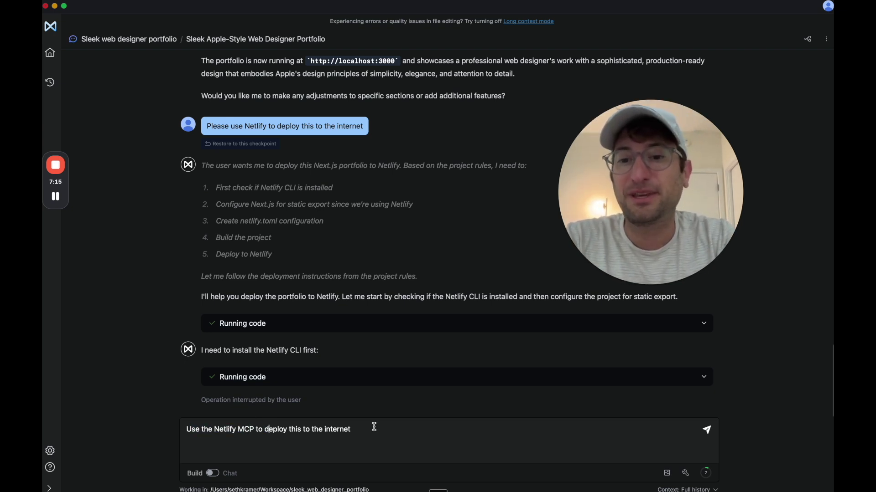
pyautogui.press('Return')
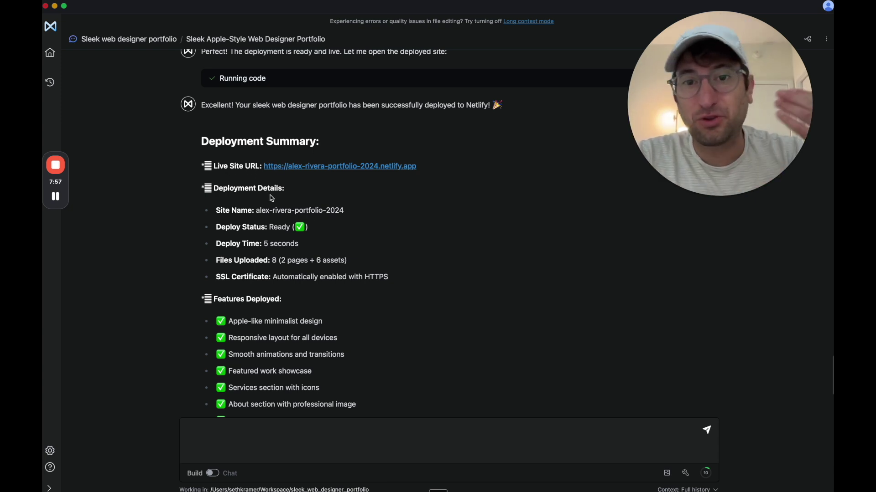
pyautogui.scroll(-2, 270, 198)
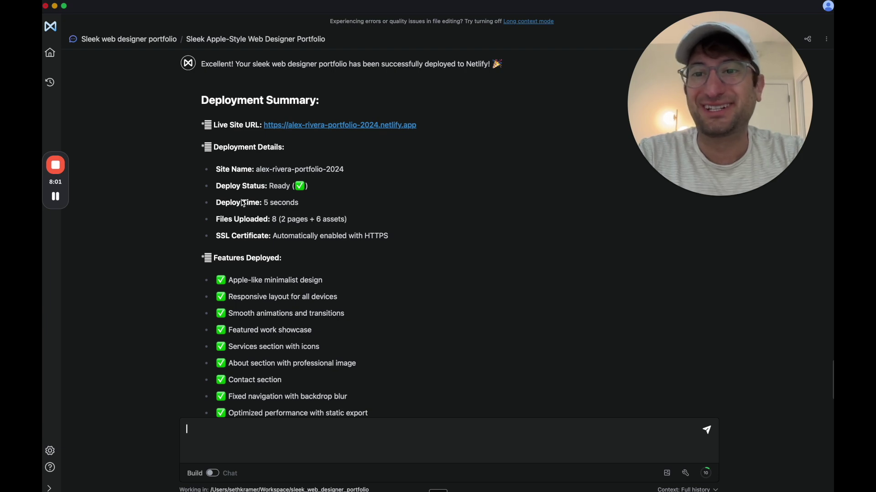
pyautogui.scroll(-3, 288, 207)
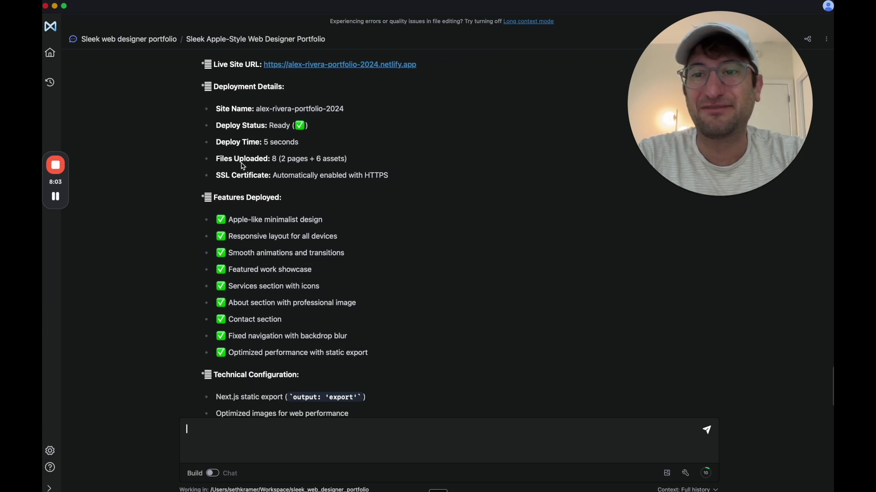
pyautogui.scroll(-2, 314, 227)
pyautogui.scroll(4, 315, 226)
pyautogui.scroll(1, 316, 178)
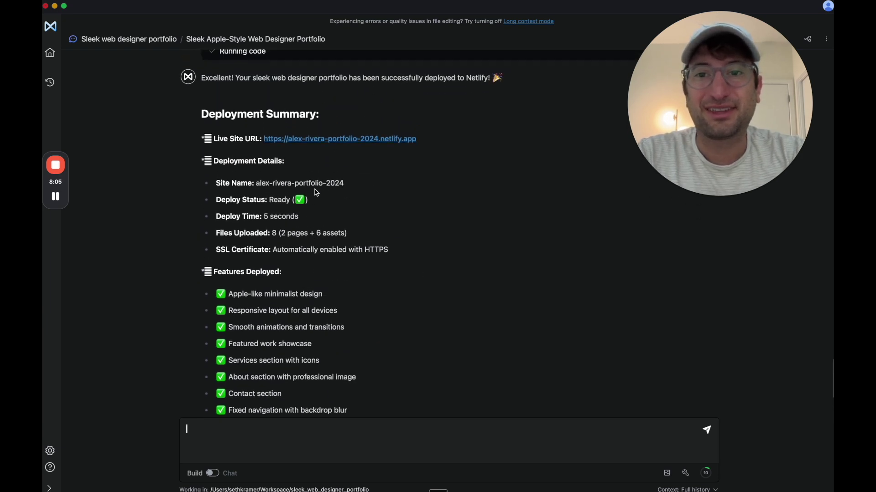
# Step: Open the live alex-rivera-portfolio-2024.netlify.app site from the Deployment Summary
pyautogui.click(320, 141)
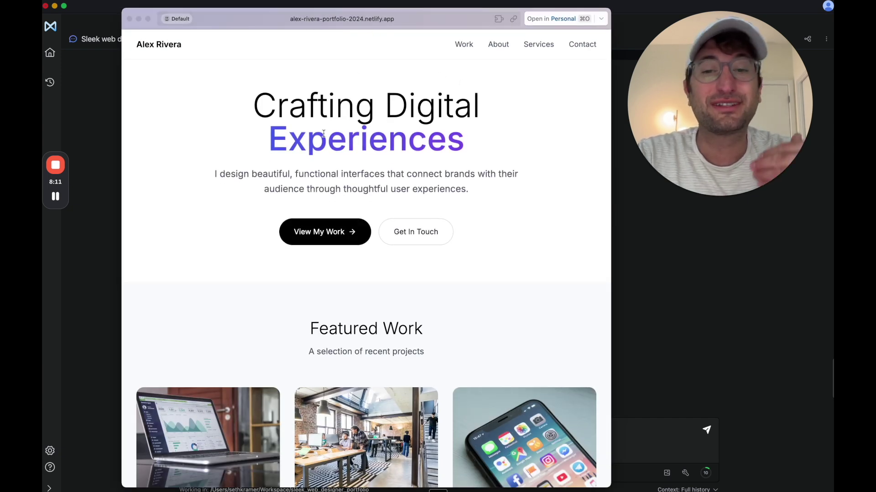
pyautogui.scroll(-10, 323, 134)
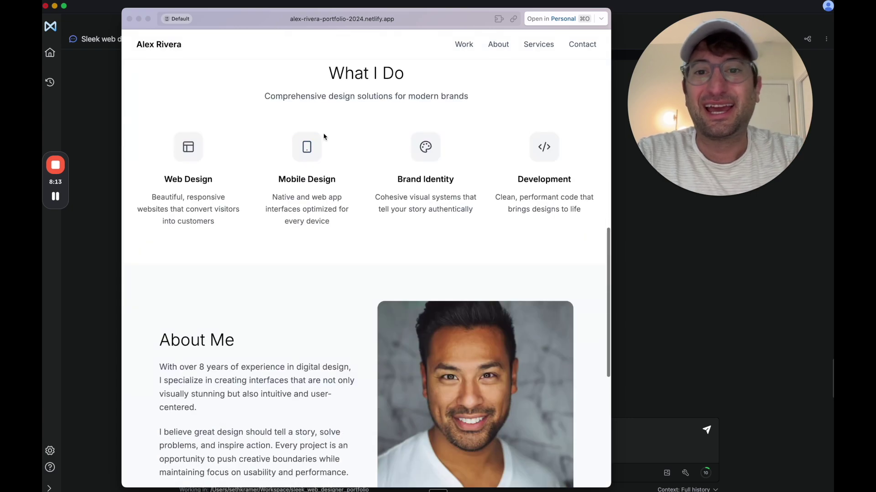
pyautogui.scroll(-6, 323, 137)
pyautogui.scroll(15, 399, 223)
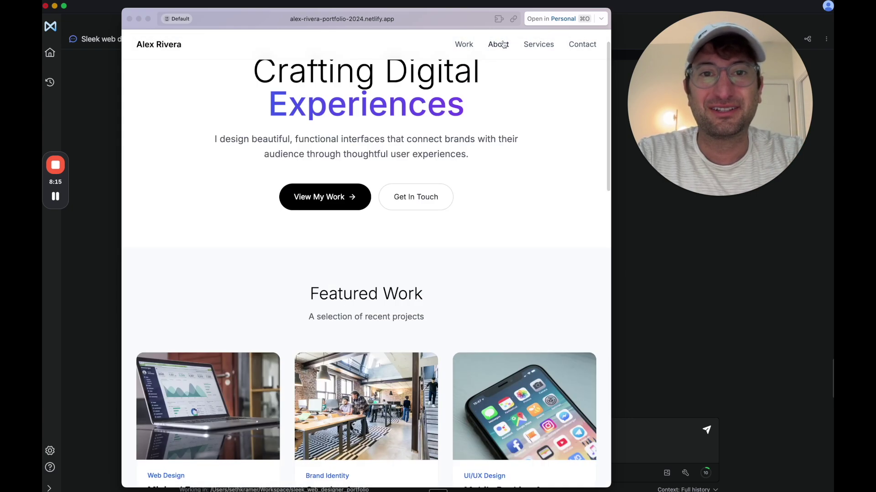
# Step: View the About section of the live site preview, then close the preview
pyautogui.click(498, 44)
pyautogui.scroll(5, 445, 147)
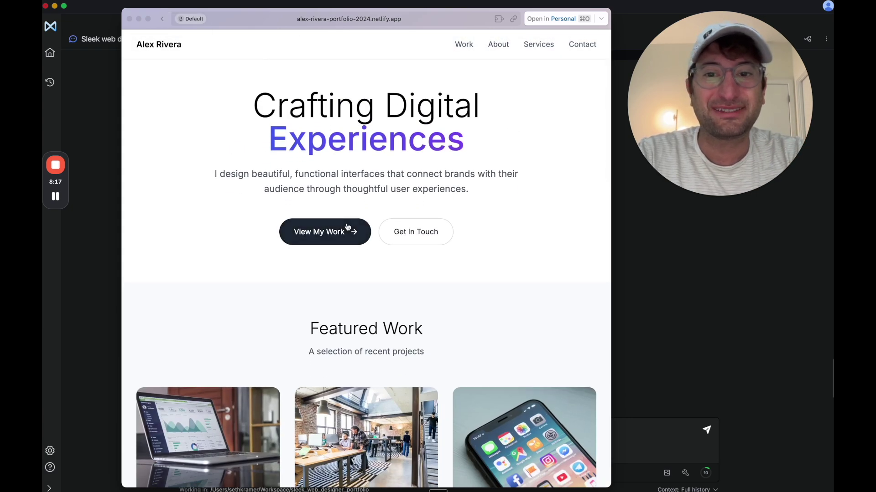
pyautogui.click(129, 20)
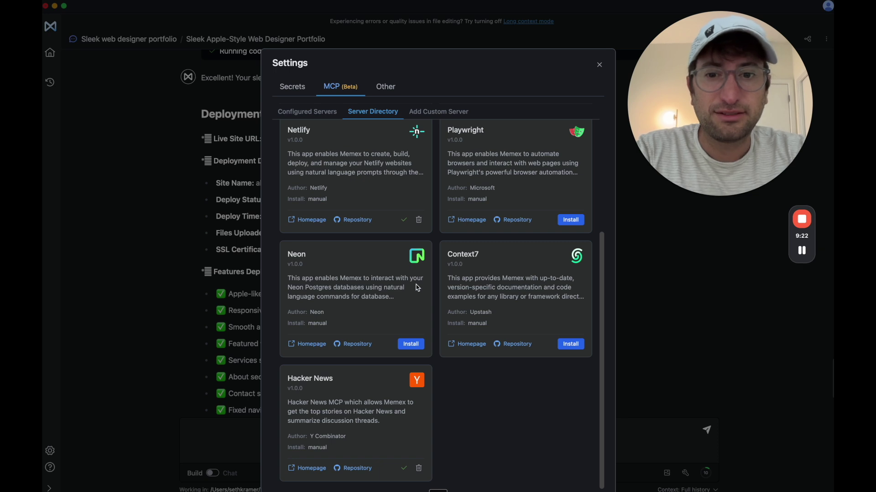
# Step: Install the Neon MCP server, authorize it in the Neon console, and close the success page
pyautogui.click(410, 345)
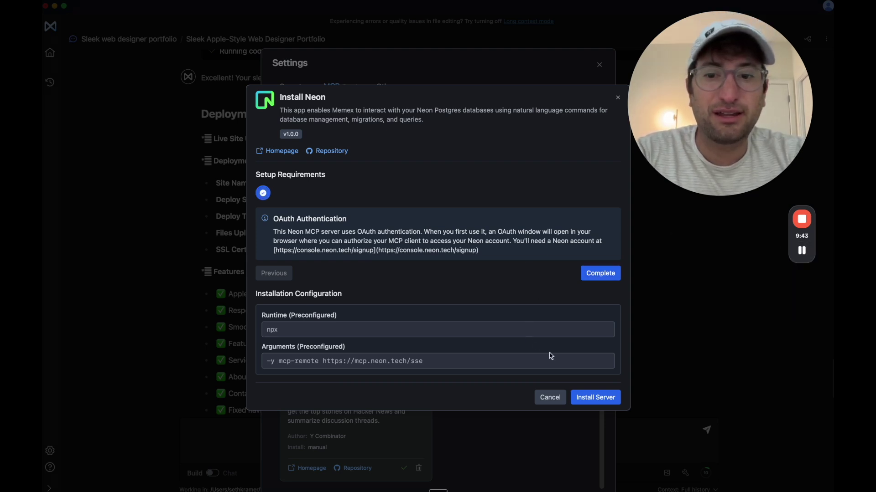
pyautogui.click(588, 398)
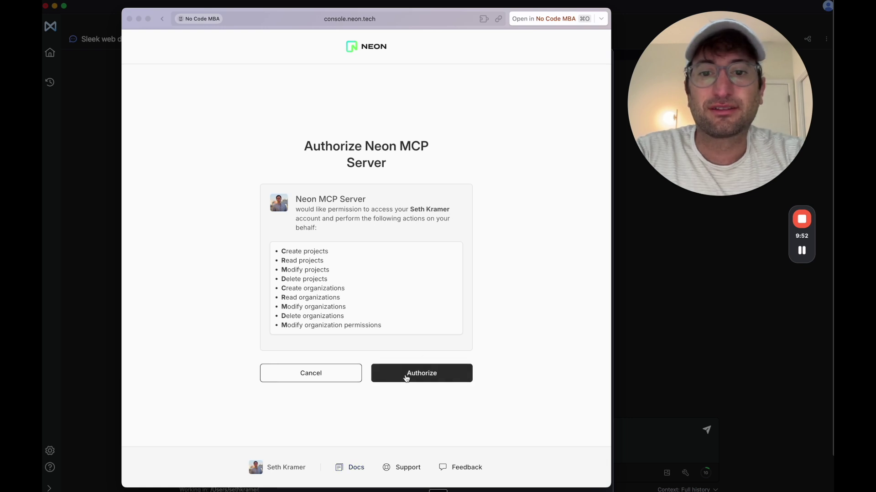
pyautogui.click(406, 377)
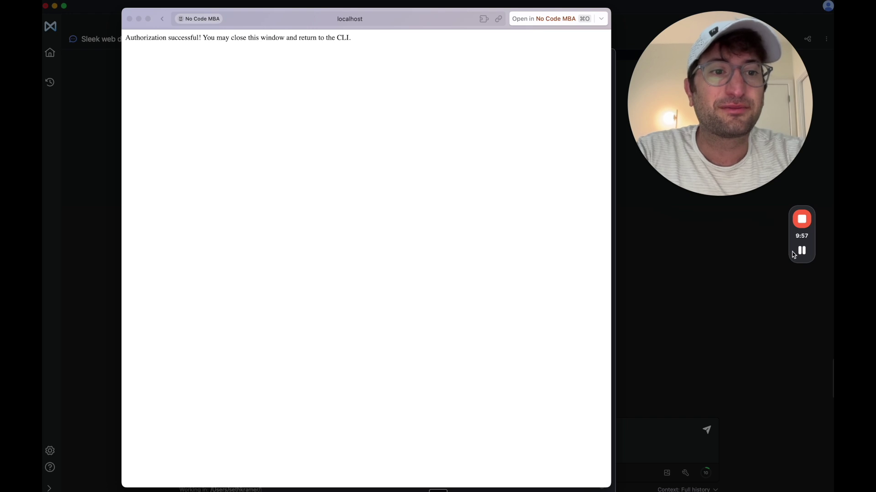
pyautogui.press('super+w')
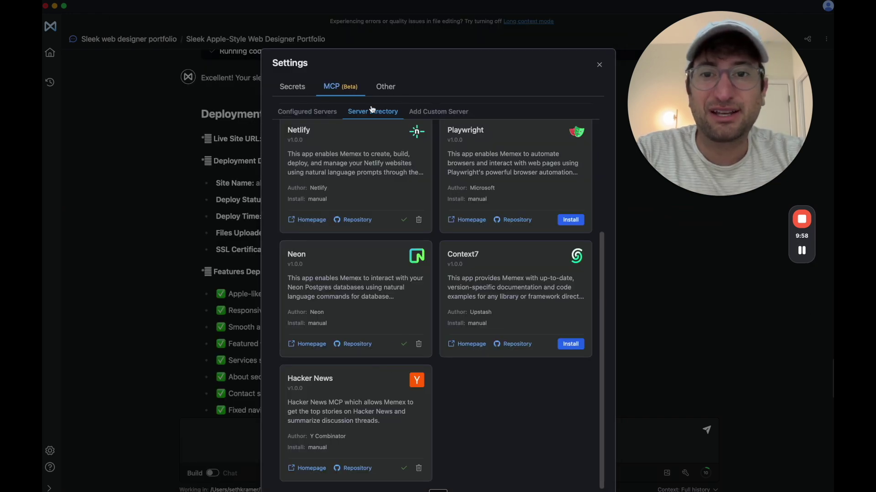
# Step: Browse the server lists, expand neon to confirm its 20 tools, and close Settings
pyautogui.click(311, 112)
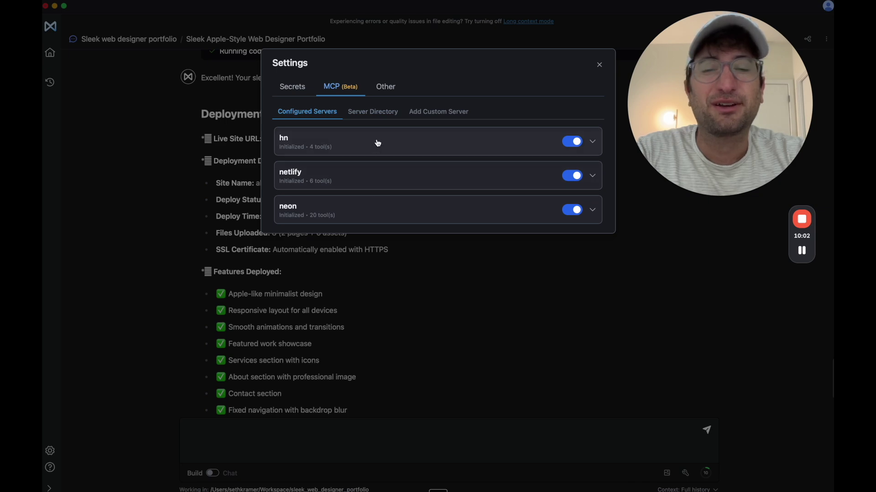
pyautogui.click(366, 110)
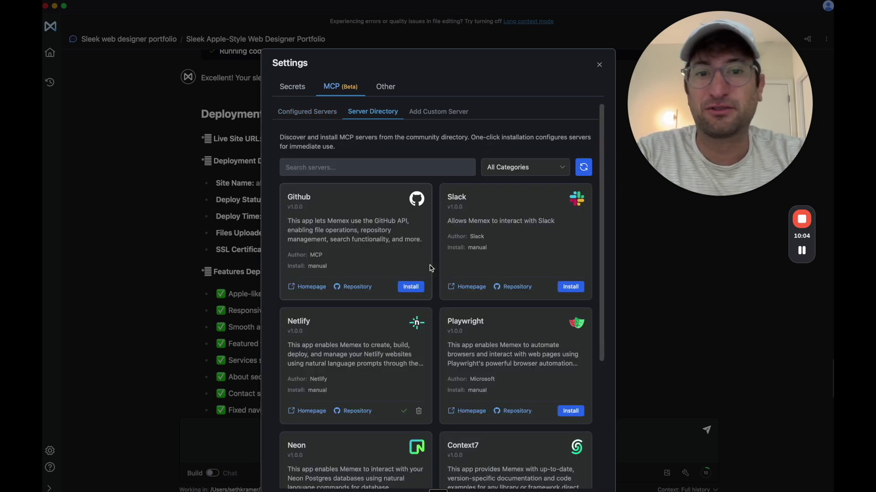
pyautogui.scroll(-5, 434, 267)
pyautogui.scroll(3, 434, 268)
pyautogui.scroll(2, 398, 206)
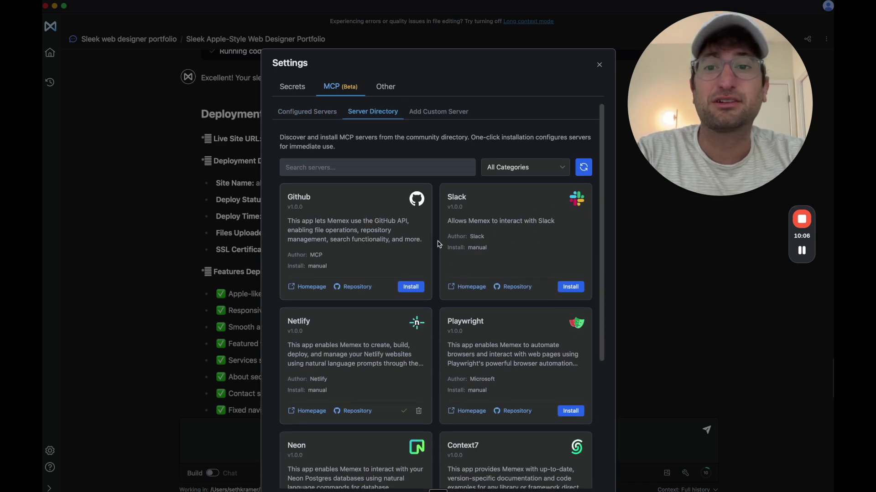
pyautogui.scroll(-3, 440, 243)
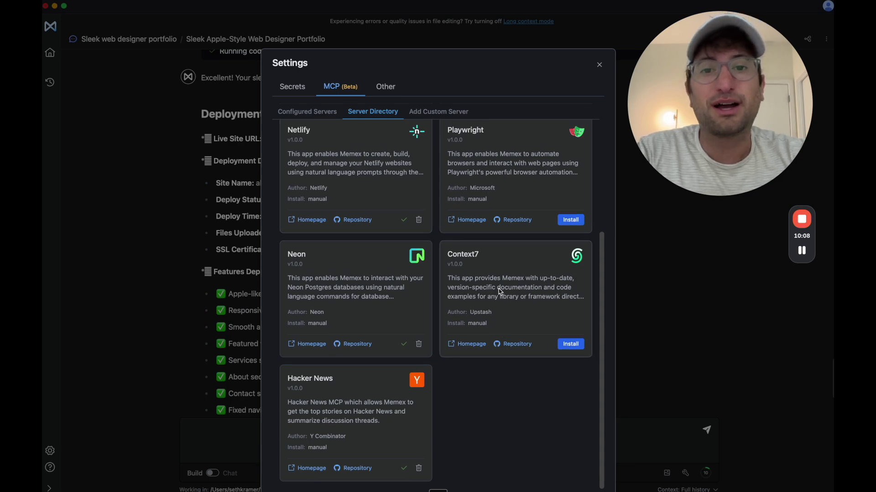
pyautogui.scroll(2, 389, 177)
pyautogui.scroll(1, 389, 178)
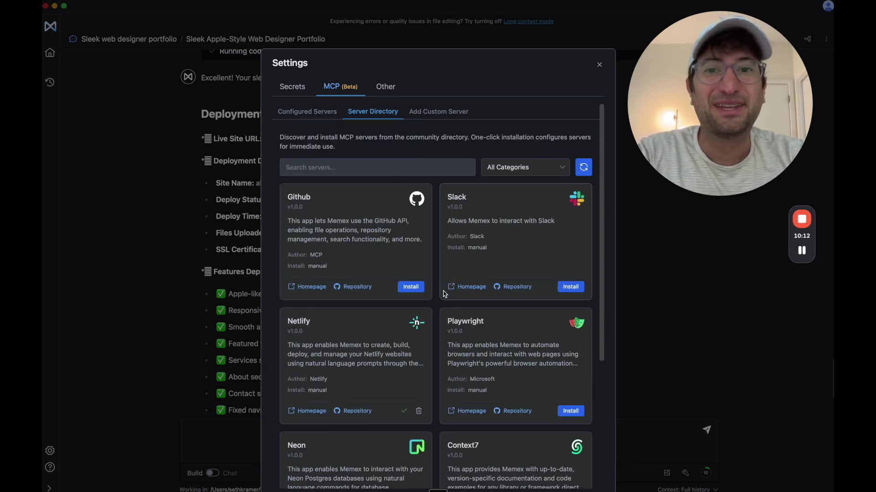
pyautogui.click(444, 114)
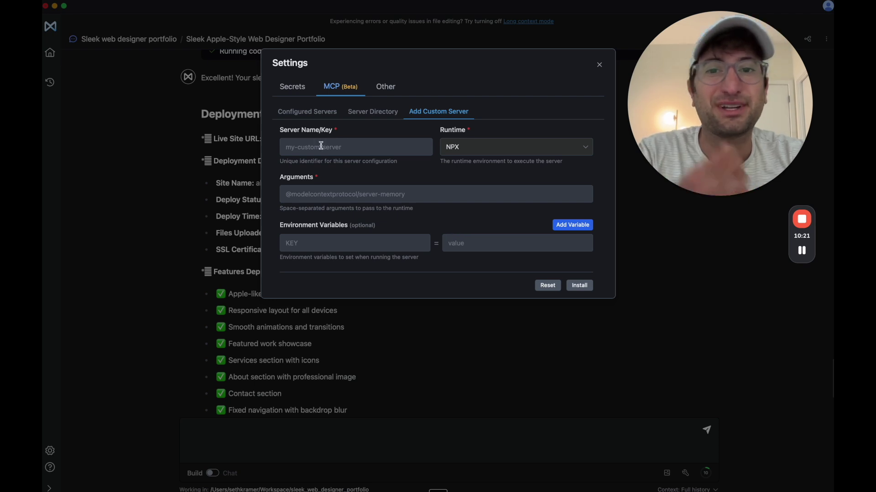
pyautogui.click(362, 111)
pyautogui.click(312, 112)
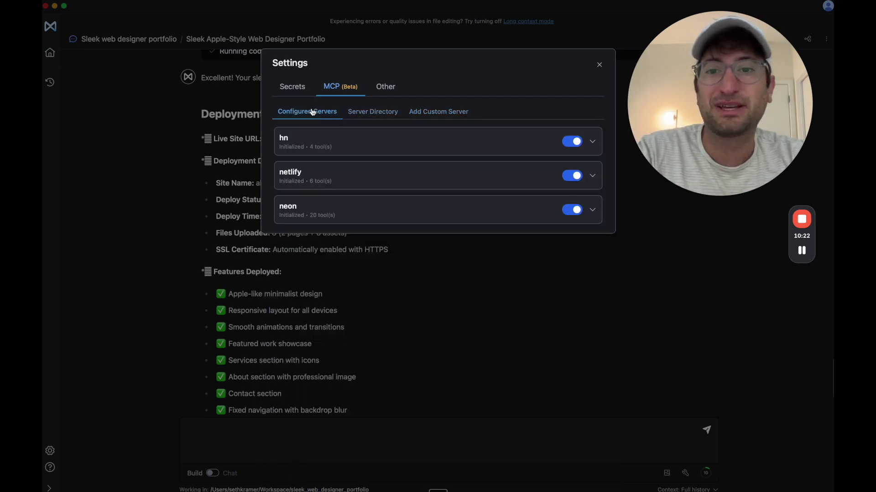
pyautogui.click(406, 208)
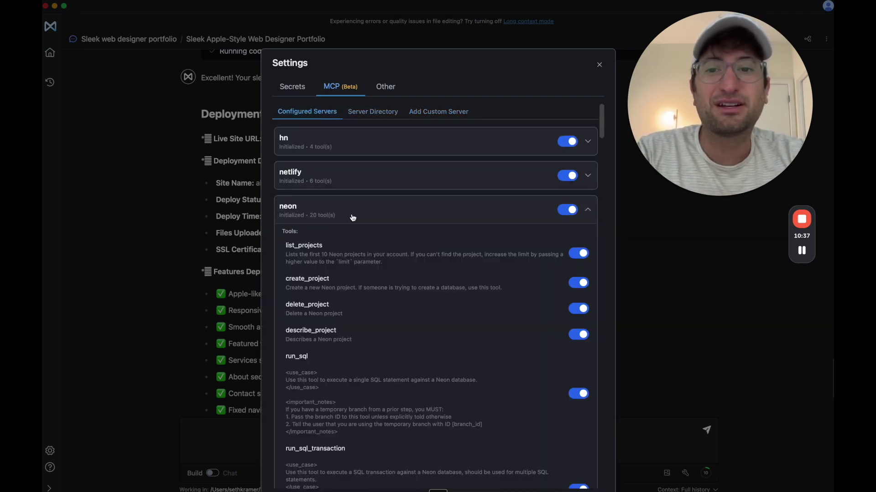
pyautogui.scroll(-1, 314, 275)
pyautogui.scroll(-1, 314, 275)
pyautogui.scroll(-1, 314, 275)
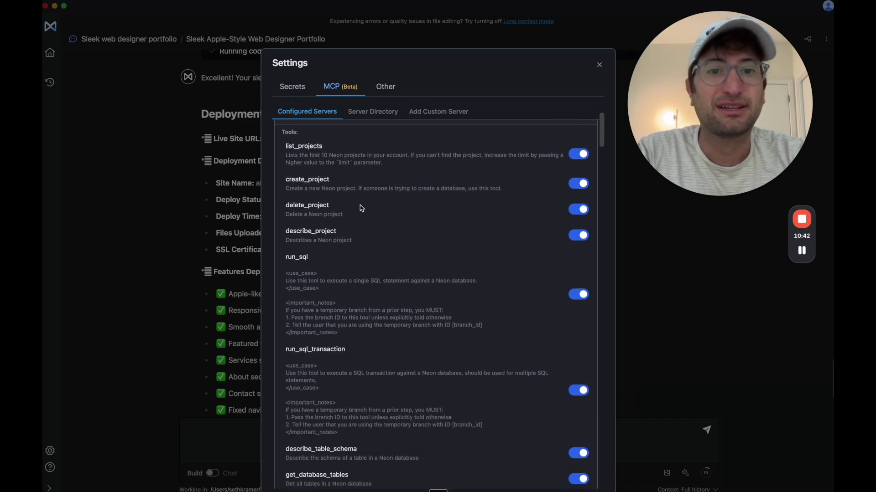
pyautogui.scroll(-10, 411, 256)
pyautogui.press('Escape')
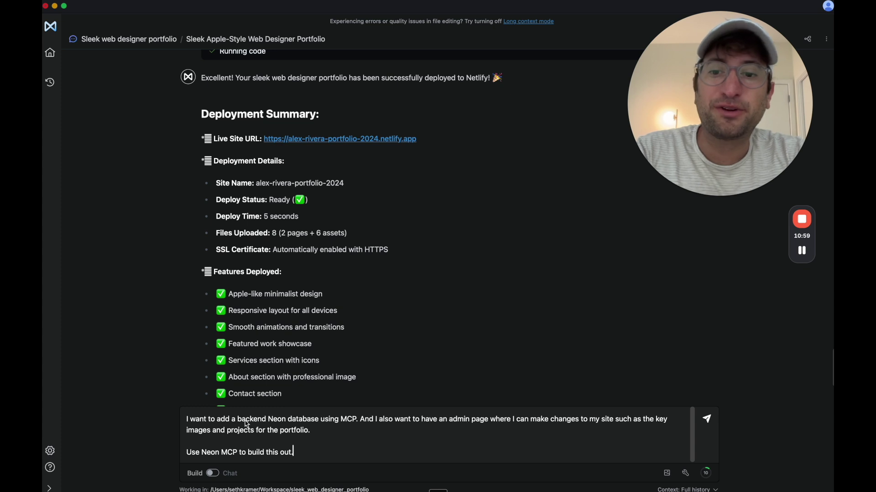
# Step: End the prompt with ', which will update the Neon database.' and send it
pyautogui.moveTo(237, 421); pyautogui.dragTo(575, 427)
pyautogui.press('Right')
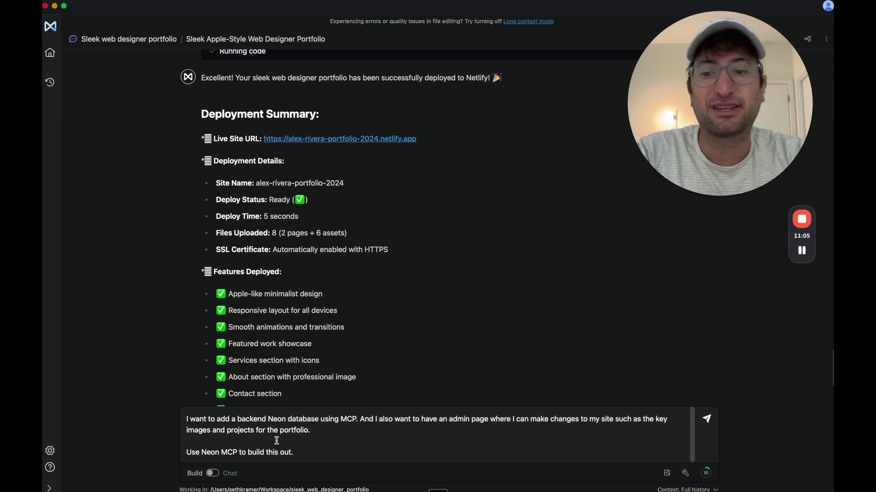
pyautogui.press('BackSpace')
pyautogui.write(', which will update the Neon database')
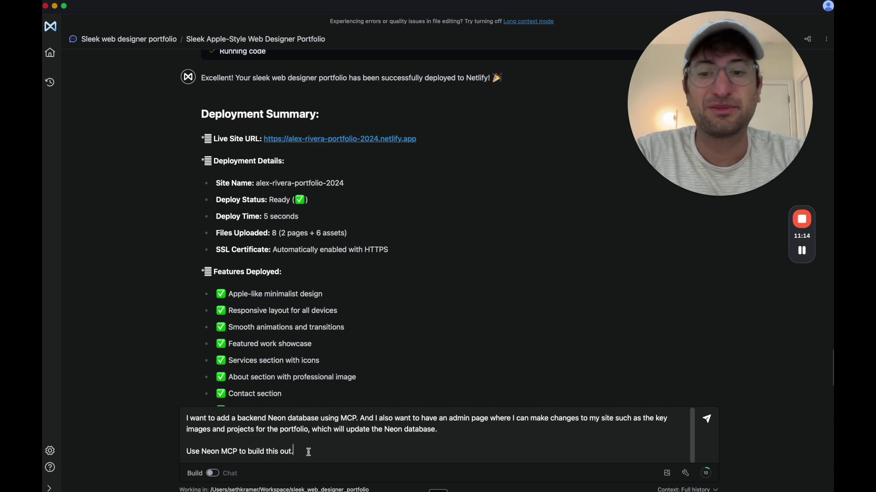
pyautogui.press('Return')
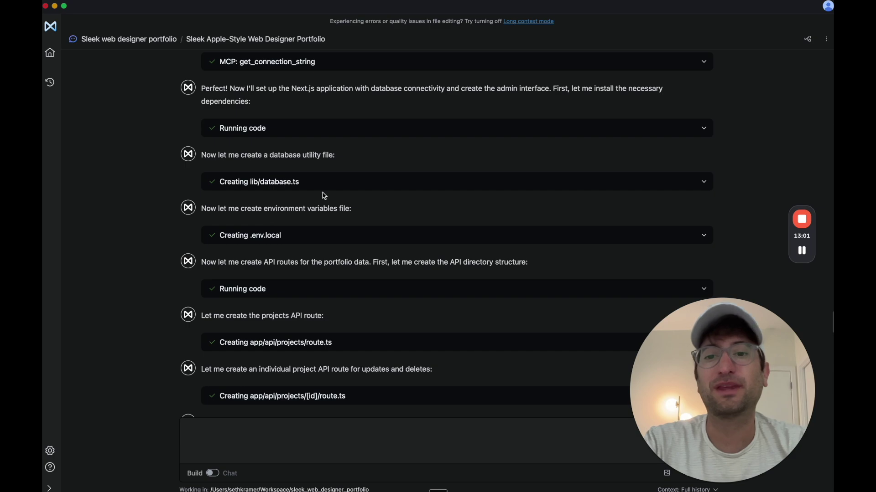
pyautogui.scroll(10, 314, 206)
pyautogui.scroll(5, 322, 260)
pyautogui.scroll(5, 326, 275)
pyautogui.scroll(4, 326, 276)
pyautogui.scroll(1, 322, 205)
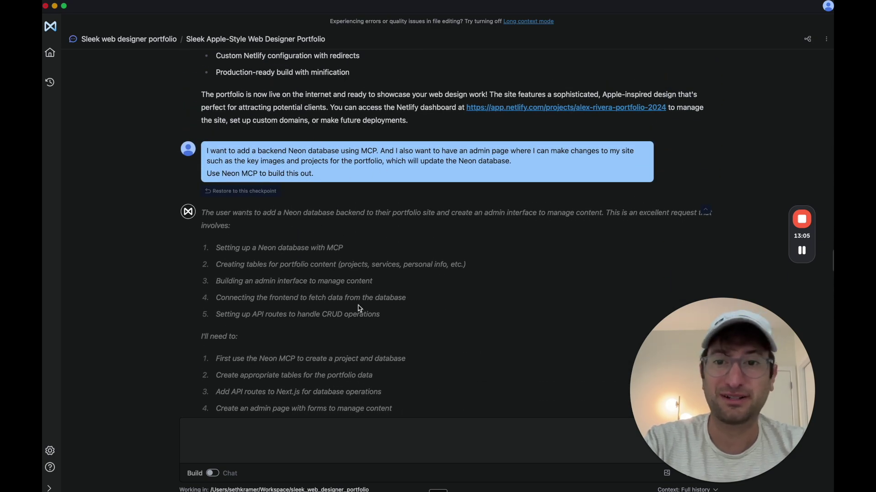
pyautogui.scroll(-10, 343, 240)
pyautogui.scroll(-10, 358, 309)
pyautogui.scroll(-10, 358, 308)
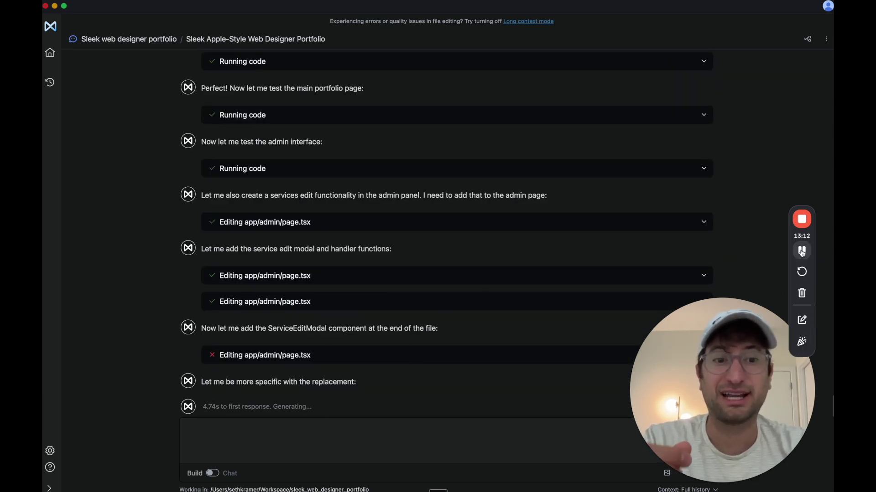
pyautogui.scroll(5, 486, 260)
pyautogui.scroll(5, 486, 260)
pyautogui.scroll(3, 486, 259)
pyautogui.scroll(5, 439, 266)
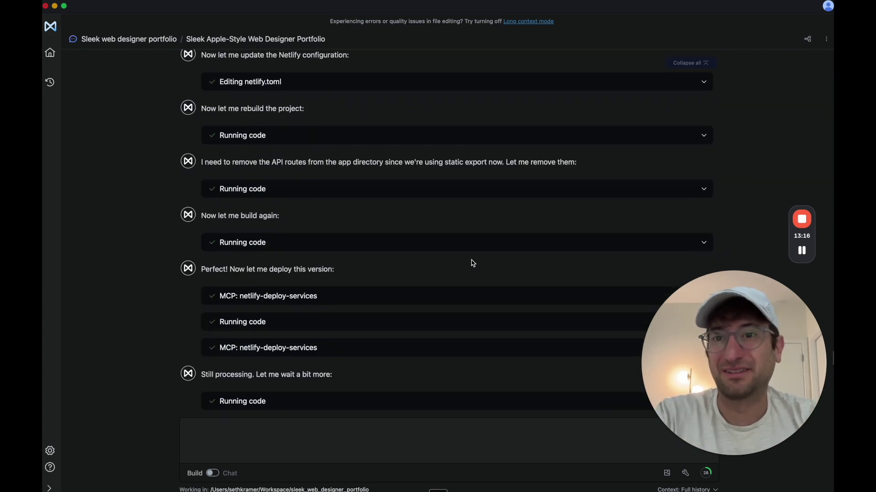
pyautogui.scroll(5, 380, 267)
pyautogui.scroll(1, 380, 268)
pyautogui.scroll(3, 380, 267)
pyautogui.scroll(3, 380, 268)
pyautogui.scroll(5, 380, 268)
pyautogui.scroll(4, 380, 268)
pyautogui.scroll(5, 379, 267)
pyautogui.scroll(3, 380, 268)
pyautogui.scroll(2, 380, 267)
pyautogui.scroll(2, 380, 267)
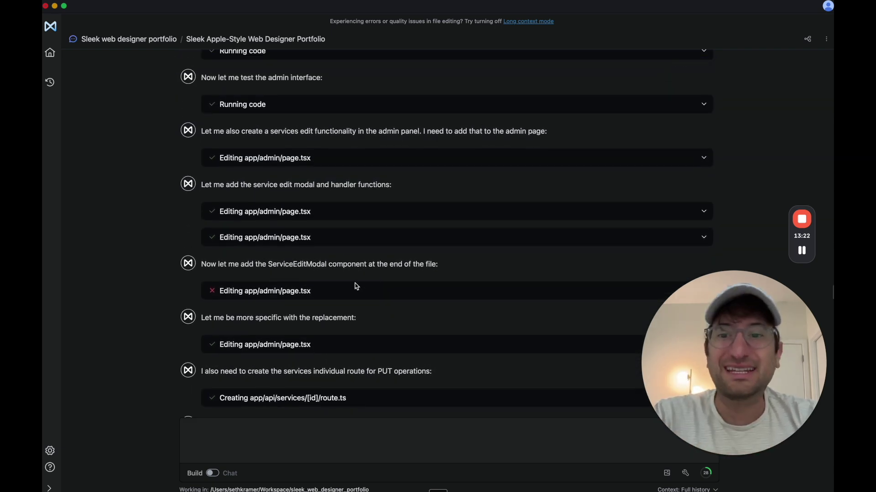
pyautogui.scroll(3, 354, 286)
pyautogui.scroll(1, 355, 286)
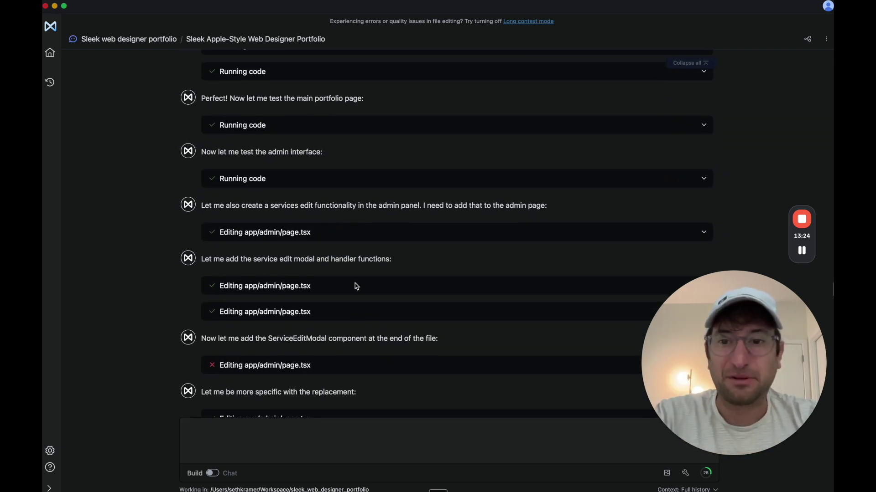
pyautogui.scroll(-1, 354, 286)
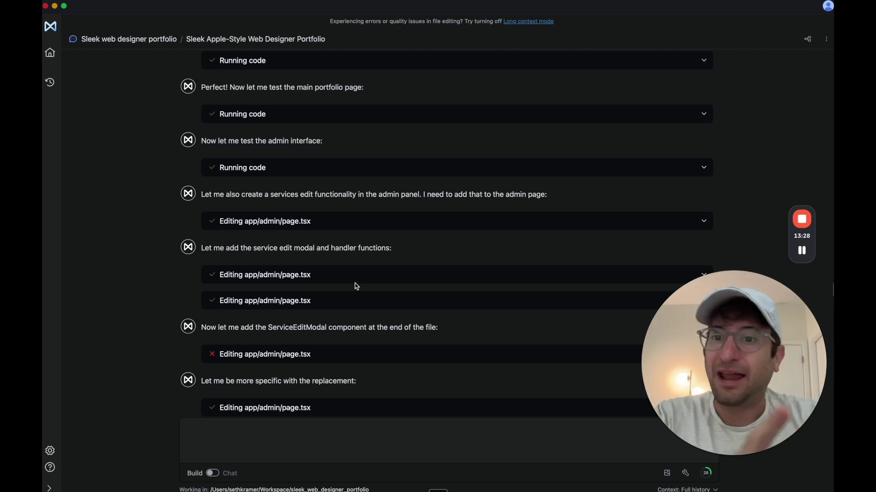
pyautogui.scroll(-5, 355, 286)
pyautogui.scroll(-5, 355, 283)
pyautogui.scroll(-3, 320, 197)
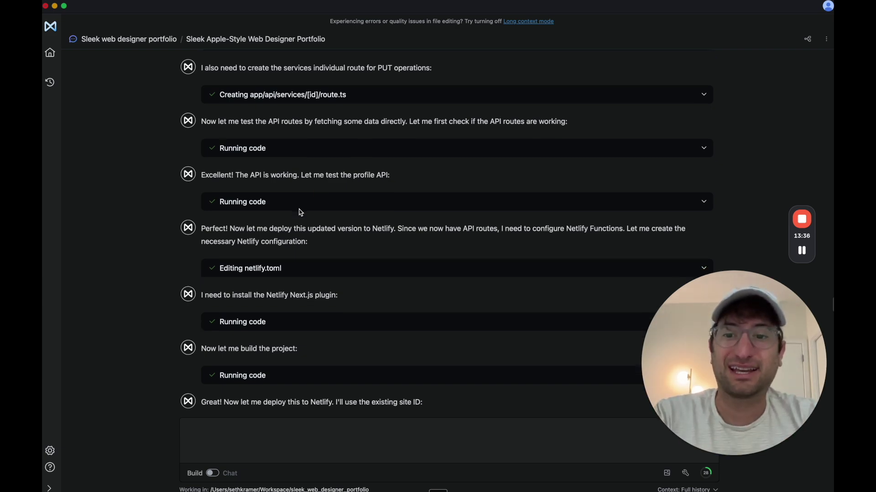
pyautogui.scroll(-3, 299, 212)
pyautogui.scroll(-7, 294, 274)
pyautogui.scroll(-1, 274, 227)
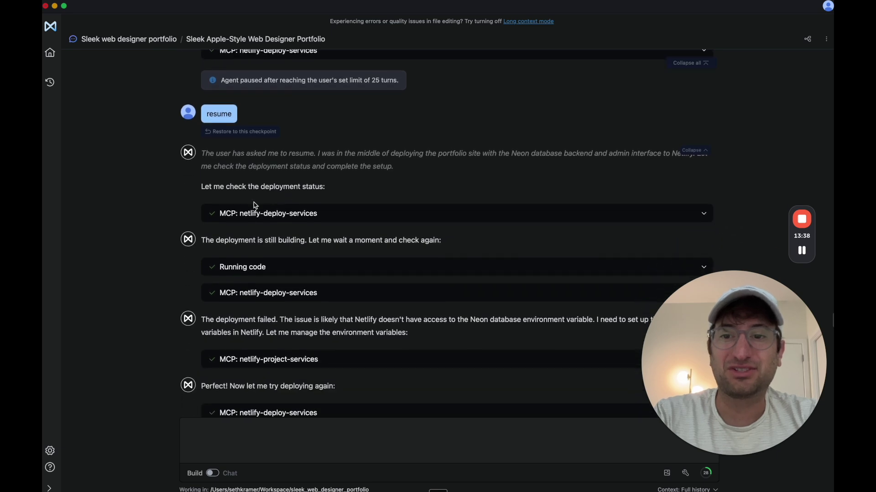
pyautogui.scroll(1, 253, 206)
pyautogui.scroll(-1, 253, 205)
pyautogui.scroll(-5, 253, 206)
pyautogui.scroll(-2, 254, 205)
pyautogui.scroll(-4, 253, 205)
pyautogui.scroll(-8, 253, 205)
pyautogui.scroll(-8, 254, 205)
pyautogui.scroll(11, 253, 205)
pyautogui.scroll(5, 253, 206)
pyautogui.scroll(7, 253, 206)
pyautogui.scroll(3, 253, 205)
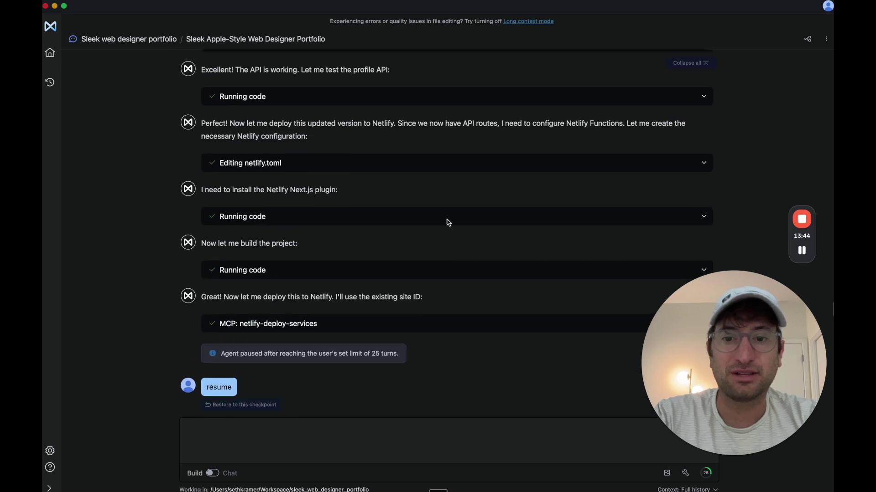
pyautogui.scroll(7, 458, 260)
pyautogui.scroll(4, 460, 272)
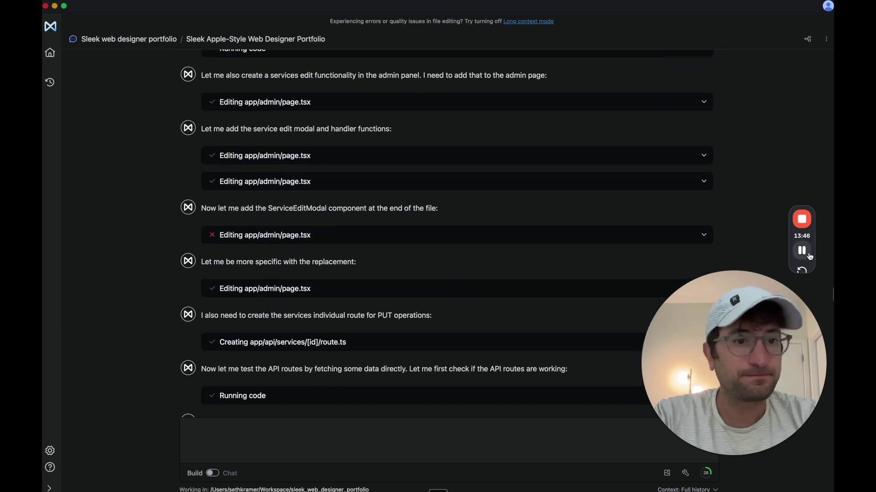
pyautogui.scroll(-10, 318, 176)
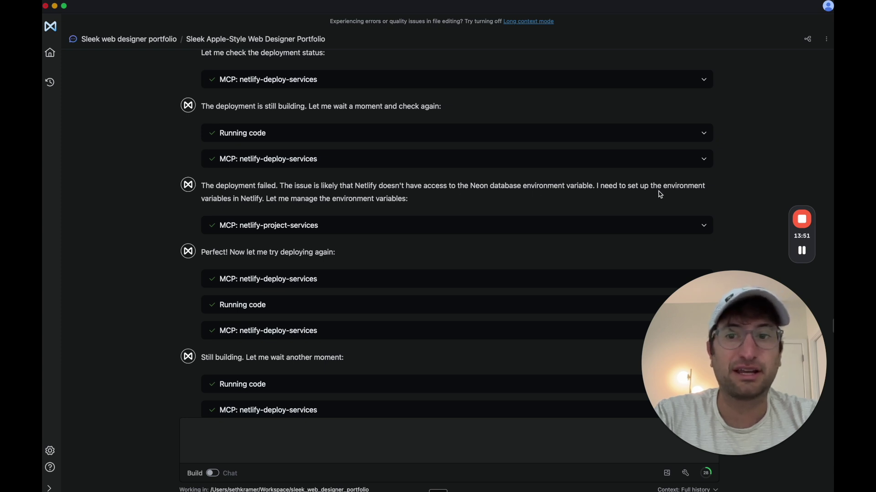
pyautogui.scroll(-1, 335, 201)
pyautogui.scroll(-4, 336, 204)
pyautogui.scroll(-2, 336, 201)
pyautogui.scroll(-1, 293, 176)
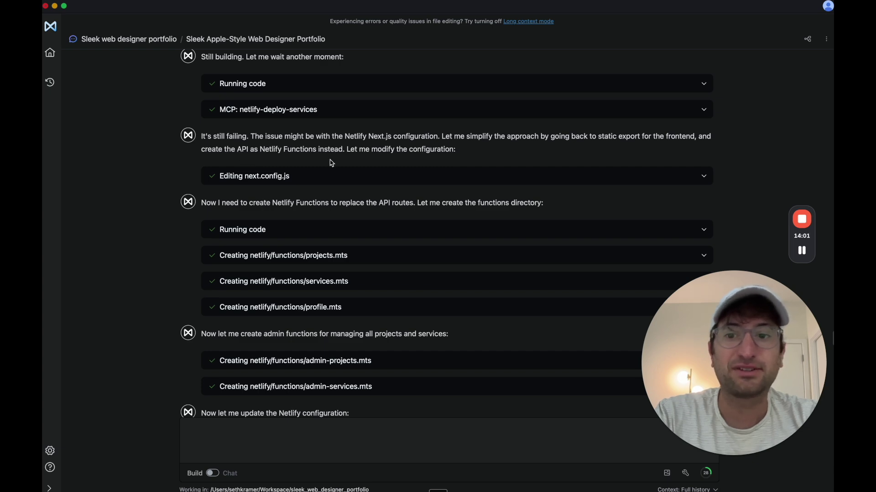
pyautogui.scroll(-5, 330, 162)
pyautogui.scroll(-5, 271, 210)
pyautogui.scroll(-5, 270, 211)
pyautogui.scroll(-2, 272, 209)
pyautogui.scroll(5, 271, 209)
pyautogui.scroll(2, 267, 238)
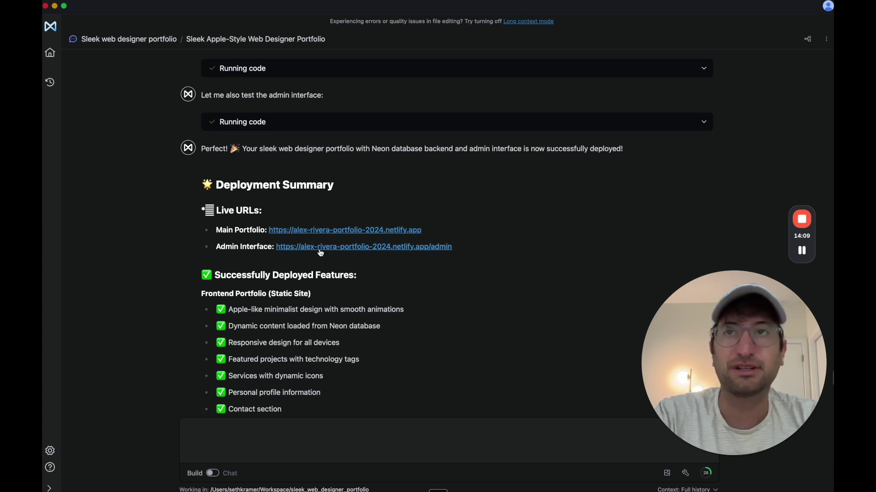
# Step: Place the live portfolio window beside the Portfolio Admin window
pyautogui.moveTo(357, 95); pyautogui.dragTo(299, 10)
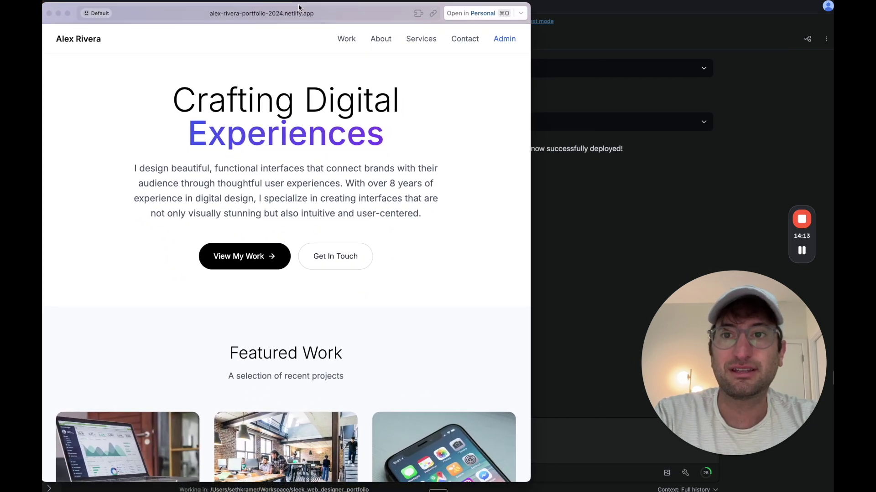
pyautogui.doubleClick(299, 11)
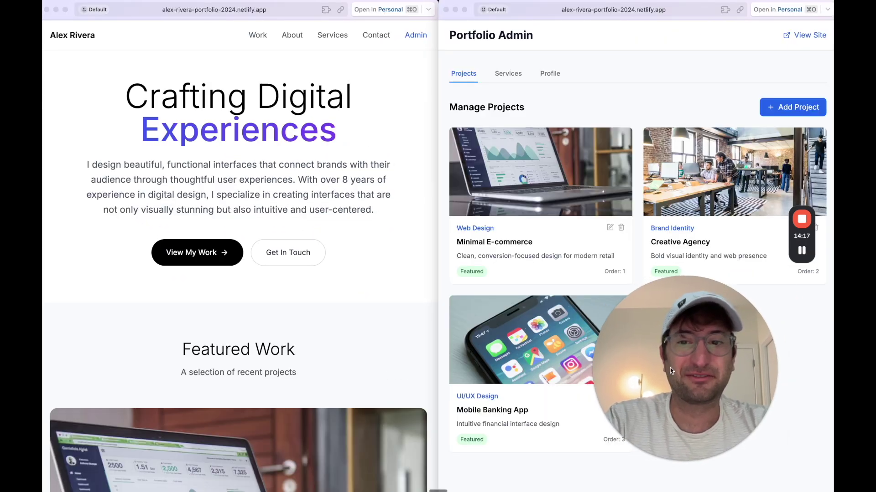
pyautogui.scroll(-3, 372, 251)
pyautogui.scroll(3, 371, 250)
pyautogui.moveTo(703, 388); pyautogui.dragTo(753, 408)
pyautogui.scroll(-3, 233, 209)
pyautogui.scroll(-6, 233, 210)
pyautogui.scroll(3, 233, 209)
pyautogui.scroll(1, 211, 159)
pyautogui.scroll(2, 210, 160)
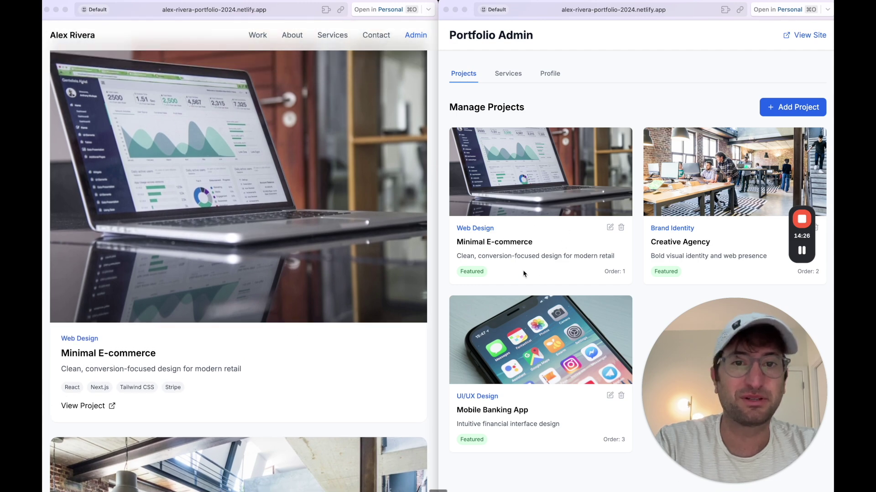
# Step: Compare Services in the admin and on the live site, then view the admin Profile
pyautogui.click(508, 74)
pyautogui.scroll(-10, 309, 245)
pyautogui.scroll(-8, 309, 245)
pyautogui.scroll(-4, 309, 243)
pyautogui.scroll(-5, 309, 243)
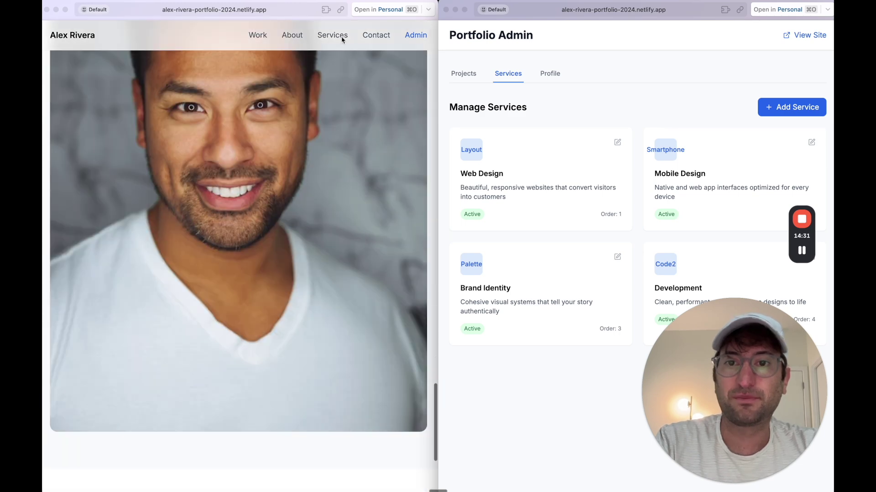
pyautogui.click(336, 38)
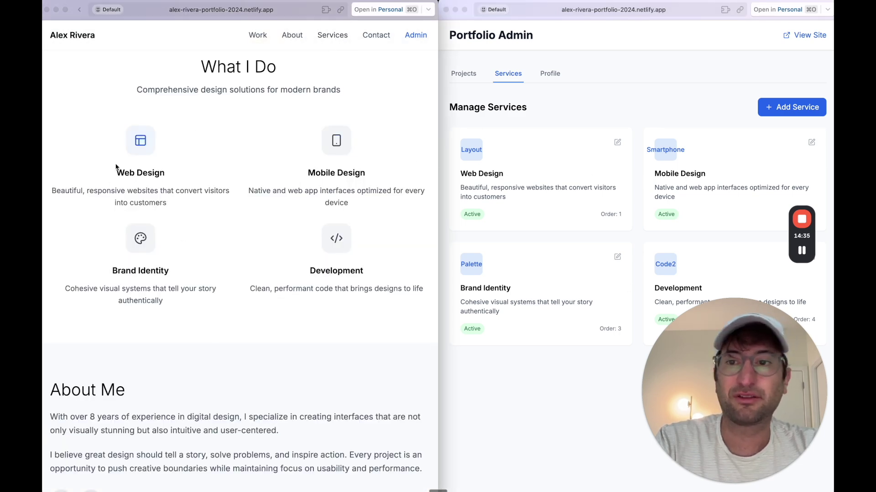
pyautogui.click(551, 76)
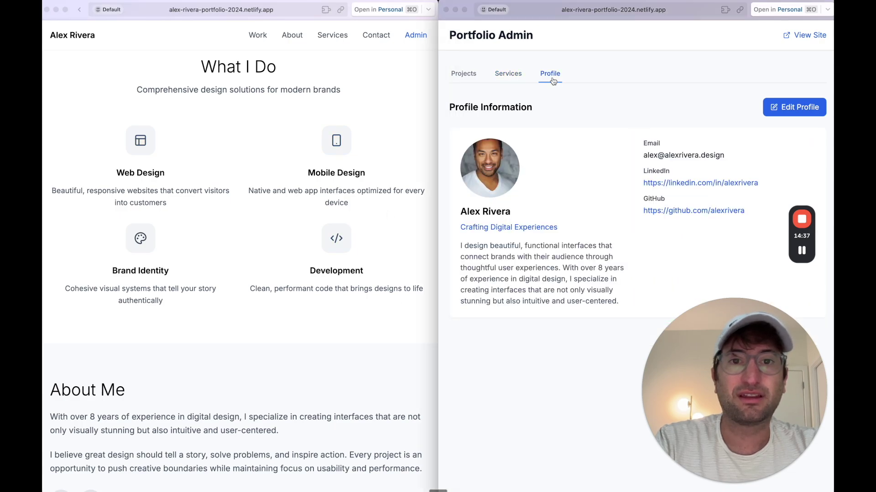
pyautogui.scroll(15, 256, 115)
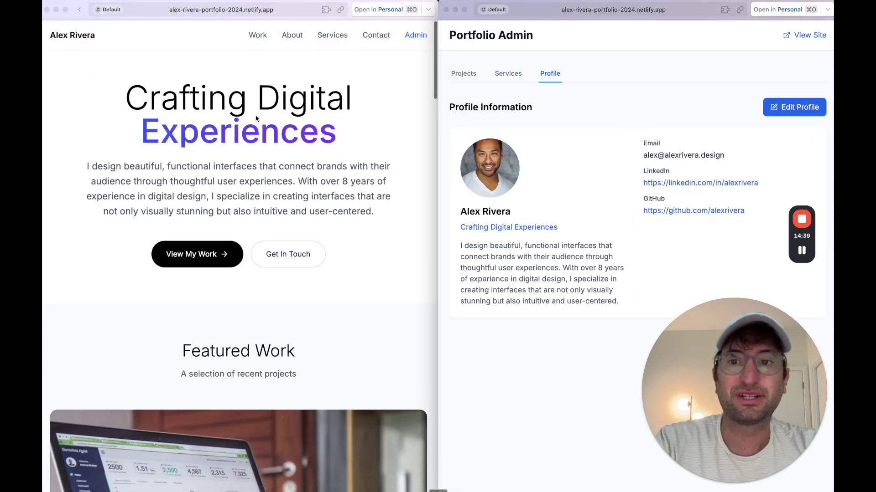
pyautogui.scroll(-6, 252, 190)
pyautogui.scroll(10, 252, 190)
pyautogui.scroll(-1, 250, 190)
pyautogui.scroll(-10, 248, 191)
pyautogui.scroll(-8, 244, 191)
pyautogui.scroll(-3, 245, 191)
pyautogui.scroll(7, 245, 191)
pyautogui.scroll(1, 244, 191)
pyautogui.scroll(8, 244, 191)
pyautogui.scroll(10, 244, 192)
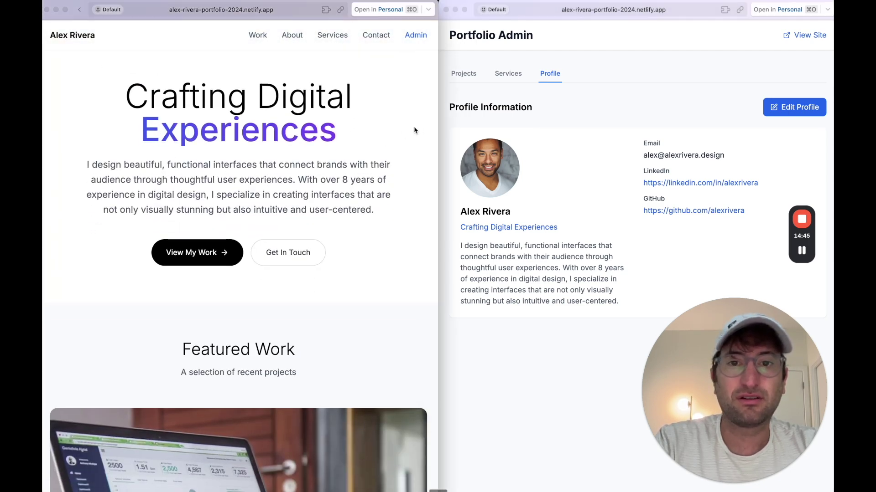
# Step: Replace the profile bio with 'I'm the founder of No Code MBA' and save the profile
pyautogui.moveTo(436, 119); pyautogui.dragTo(596, 120)
pyautogui.click(796, 109)
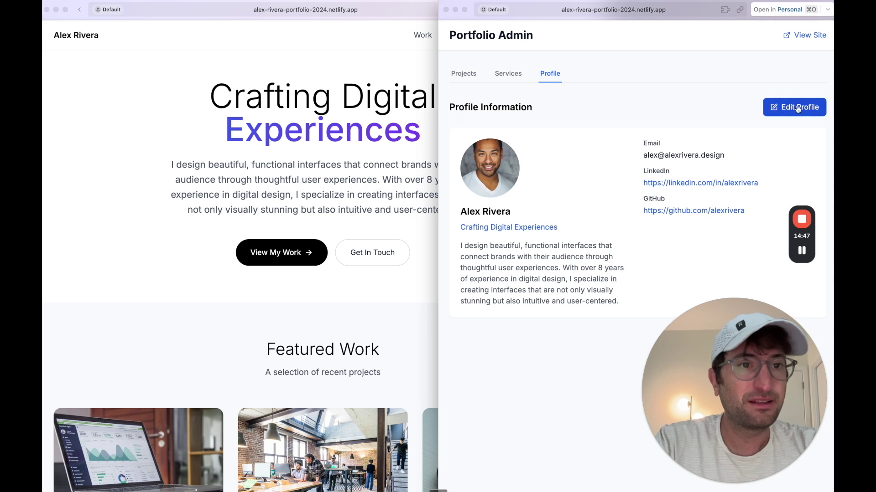
pyautogui.click(800, 109)
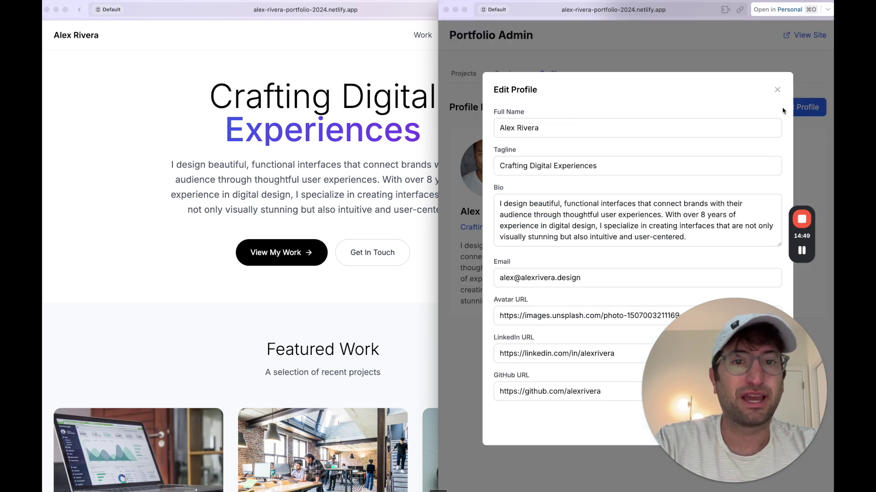
pyautogui.click(541, 212)
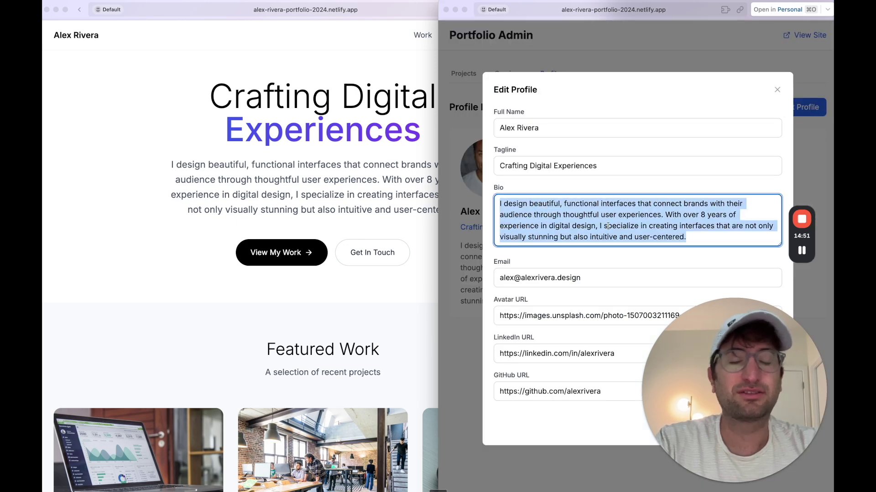
pyautogui.write("I'm")
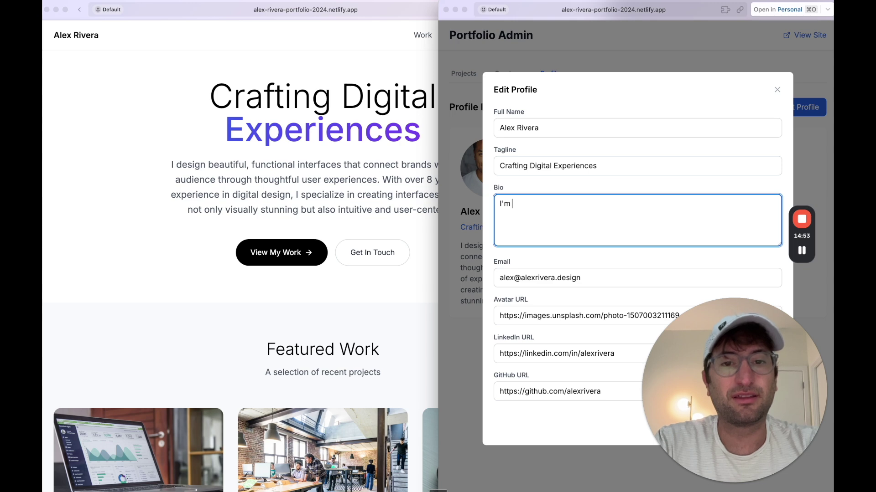
pyautogui.write(' the founder of No Code MBA')
pyautogui.click(730, 418)
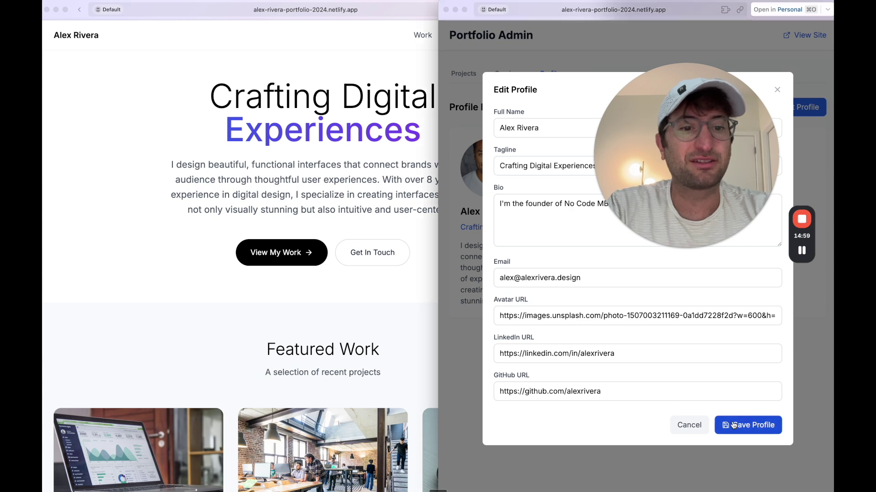
pyautogui.click(733, 424)
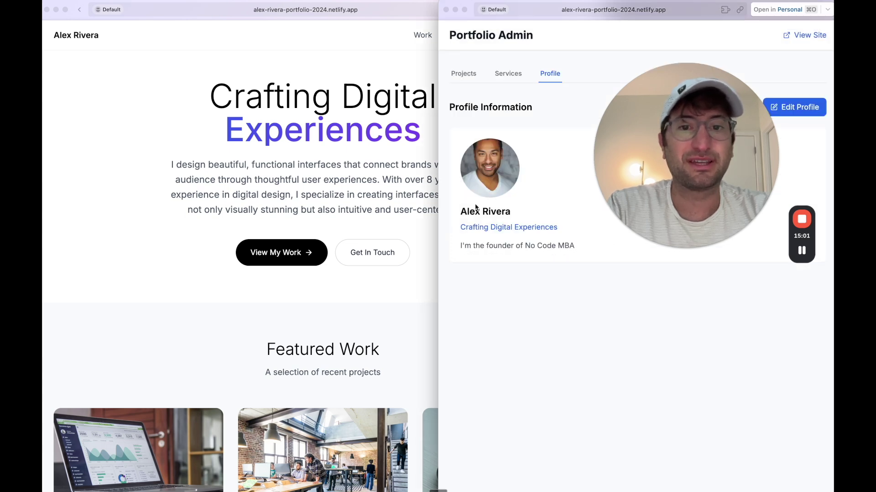
pyautogui.moveTo(671, 247); pyautogui.dragTo(663, 307)
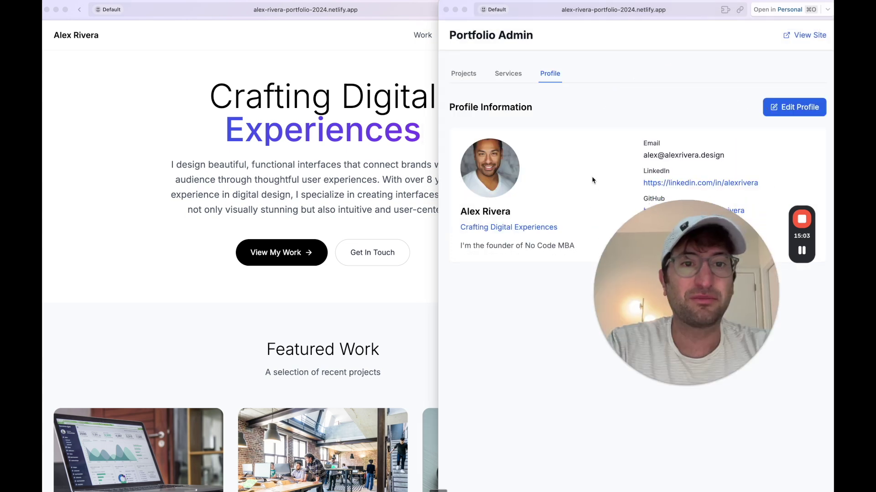
# Step: Bring the live homepage forward and highlight its new 'I'm the founder of No Code MBA' bio
pyautogui.click(382, 152)
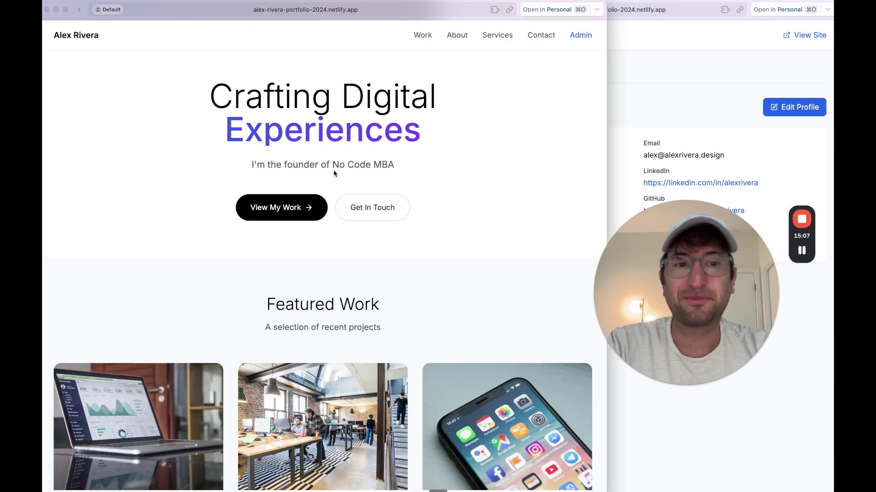
pyautogui.moveTo(251, 163); pyautogui.dragTo(420, 164)
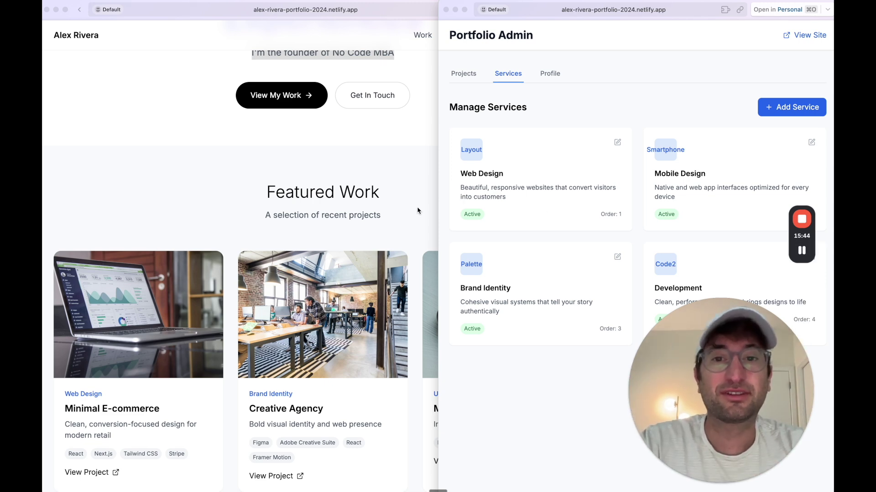
pyautogui.scroll(5, 415, 161)
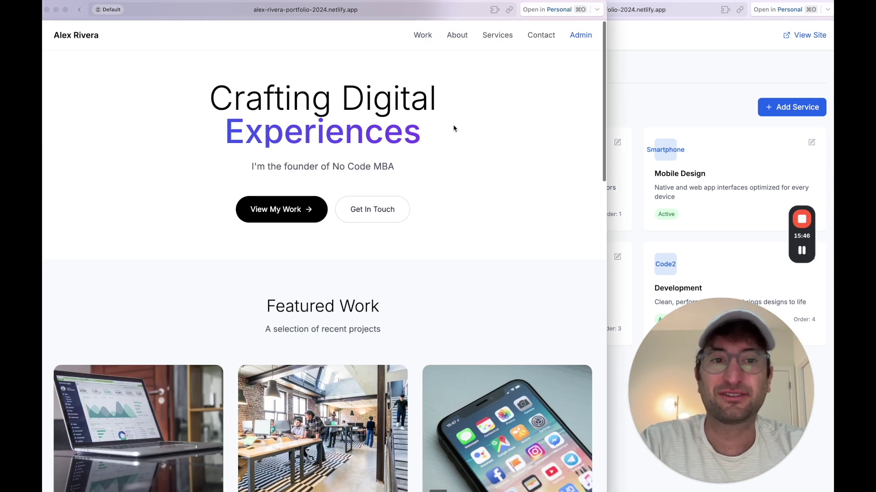